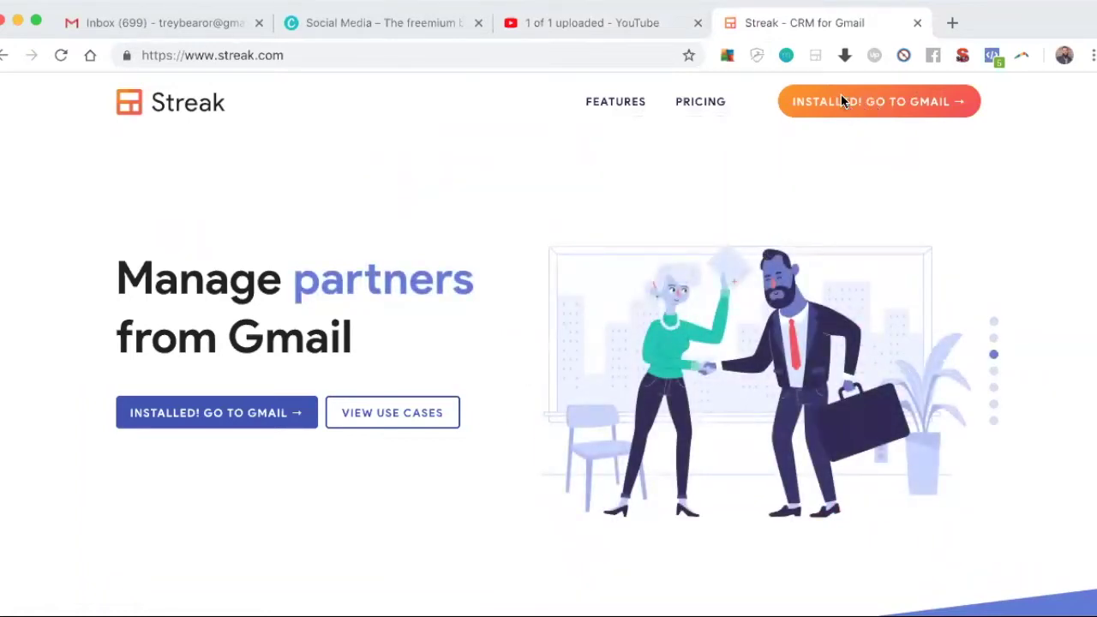
Step: Go to Gmail from the Streak site and scroll the sidebar to the Brand Partners and Wine Pipeline pipelines
{"action": "left_click", "coordinate": [840, 101]}
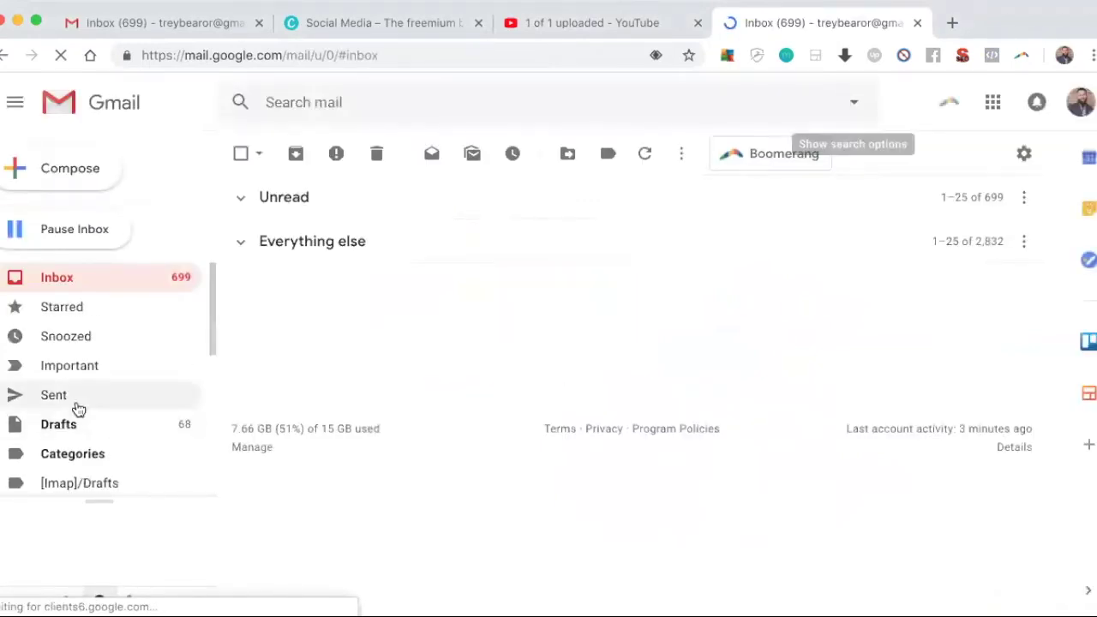
{"action": "scroll", "coordinate": [74, 409], "scroll_direction": "down", "scroll_amount": 2}
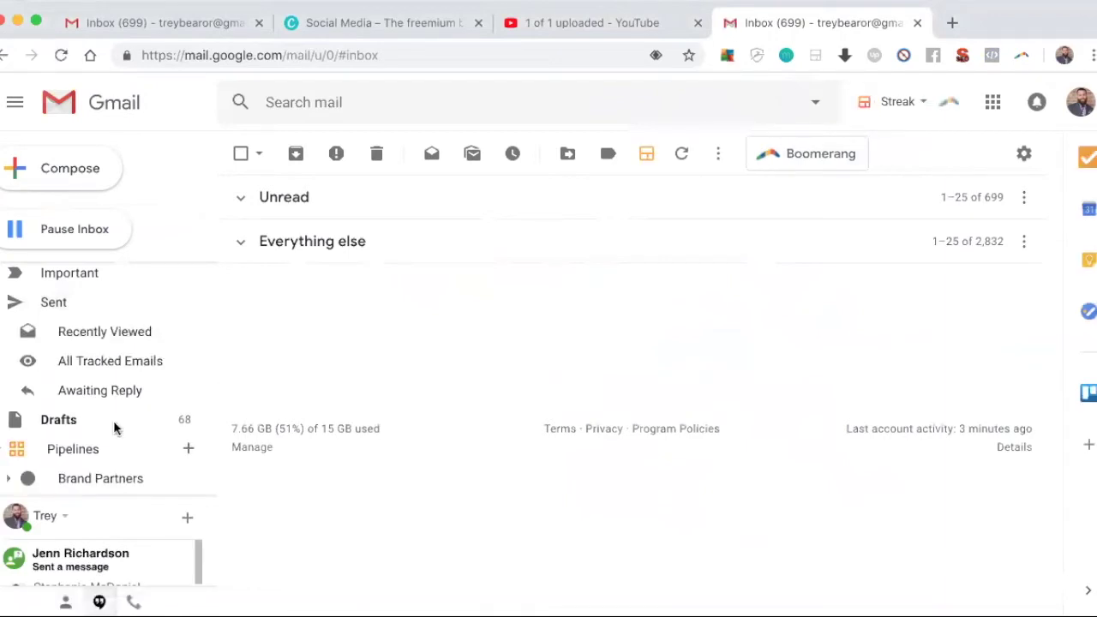
{"action": "scroll", "coordinate": [103, 415], "scroll_direction": "down", "scroll_amount": 2}
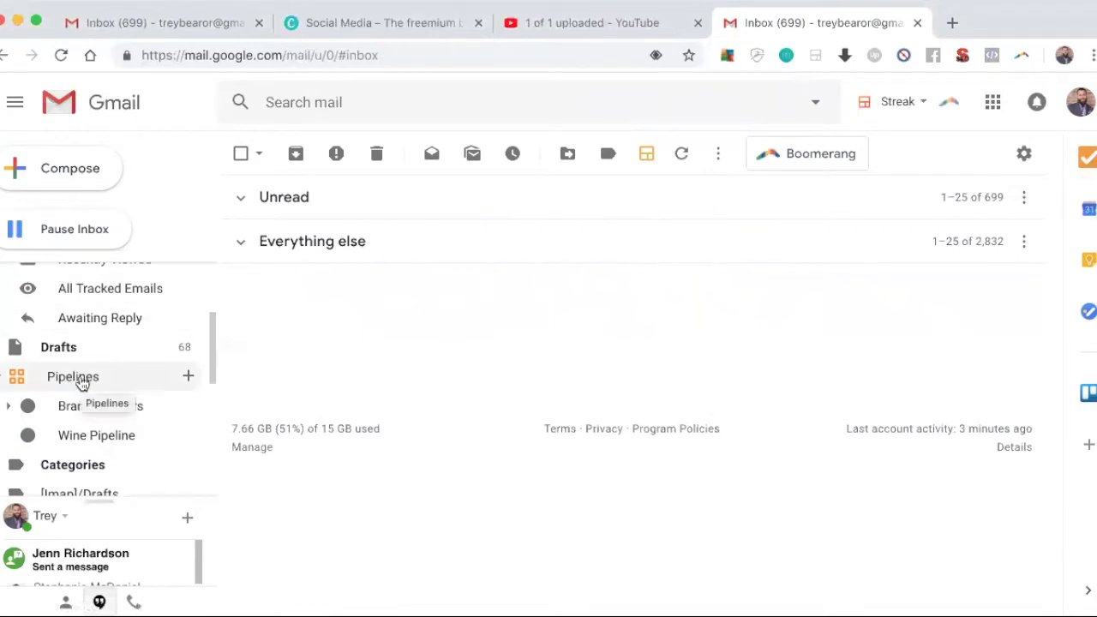
Step: Create a new private pipeline from the Sales Deals template
{"action": "left_click", "coordinate": [189, 377]}
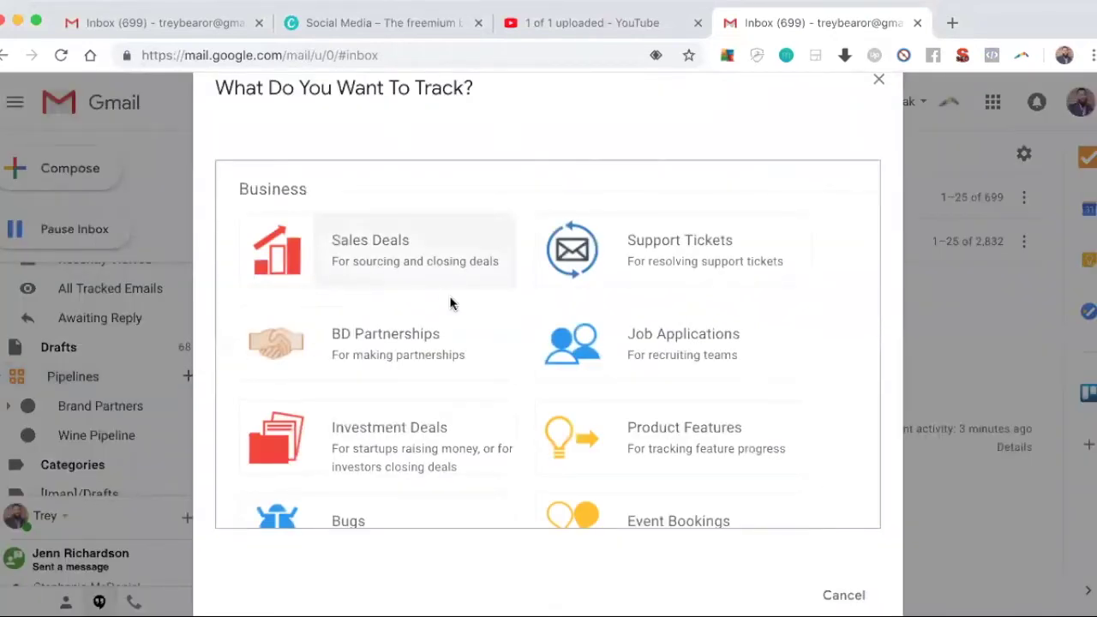
{"action": "scroll", "coordinate": [457, 311], "scroll_direction": "down", "scroll_amount": 1}
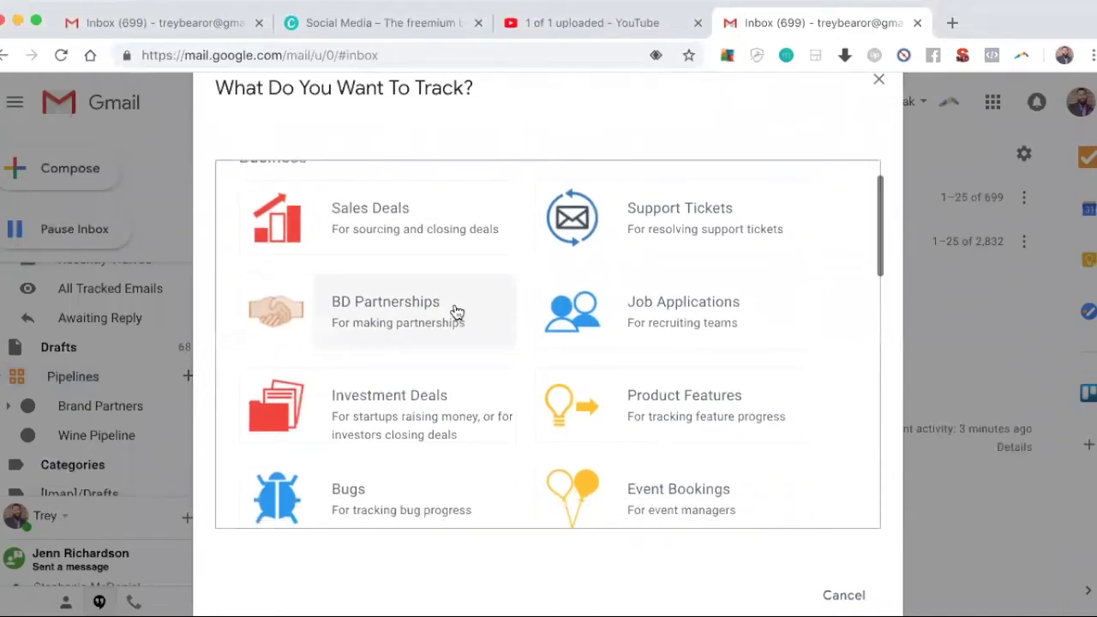
{"action": "scroll", "coordinate": [456, 311], "scroll_direction": "up", "scroll_amount": 1}
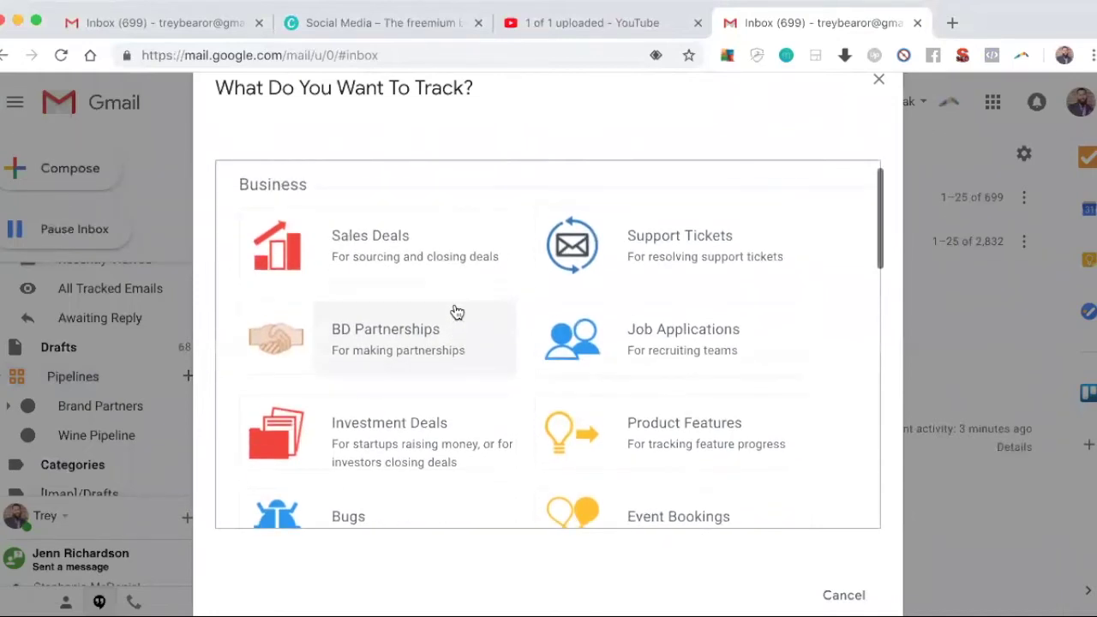
{"action": "left_click", "coordinate": [433, 251]}
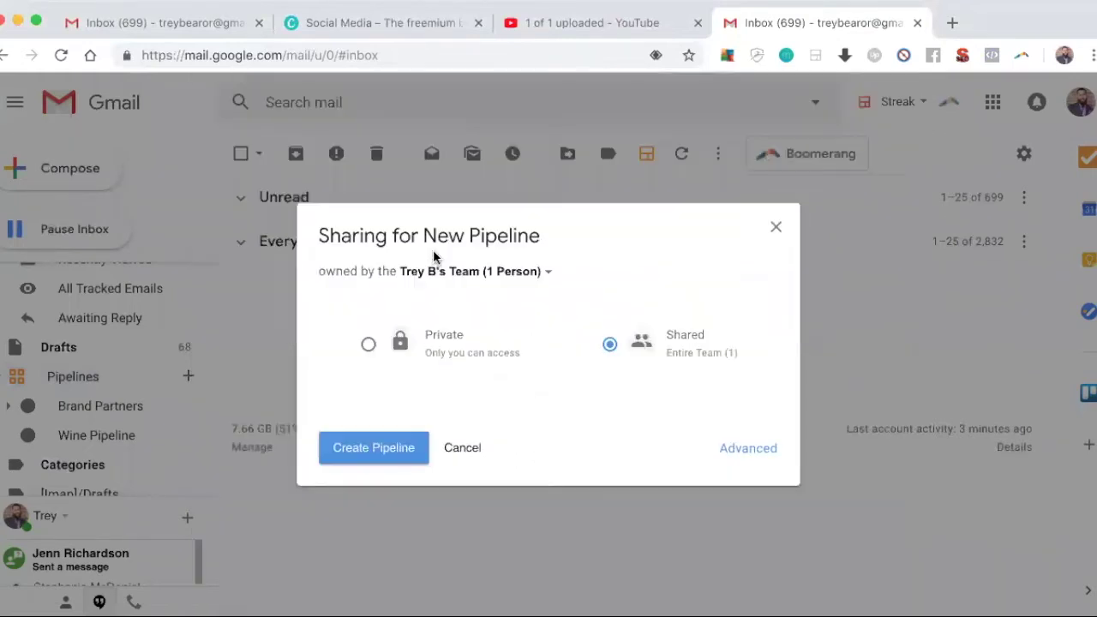
{"action": "left_click", "coordinate": [368, 348]}
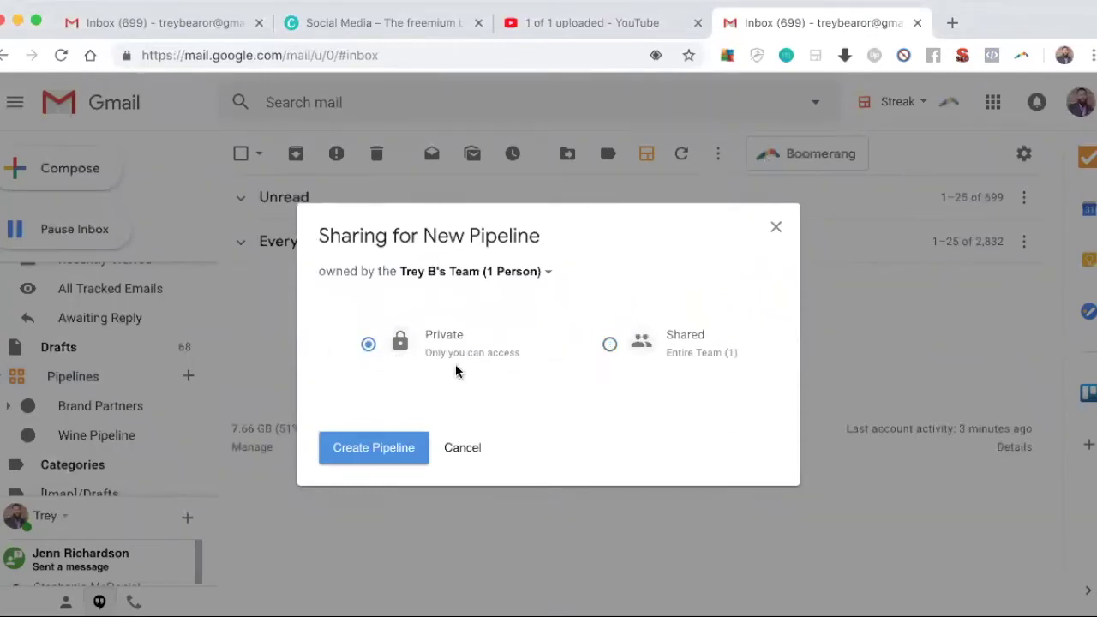
{"action": "left_click", "coordinate": [390, 450]}
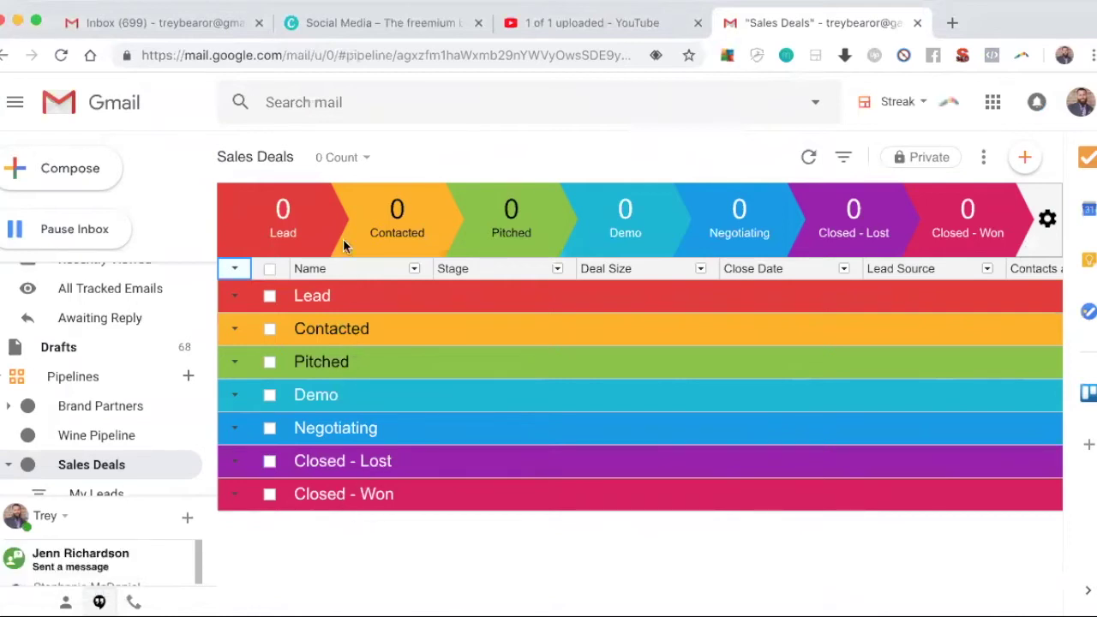
Step: Replace the Sales Deals pipeline title with 'Wine Prospects' and commit the name
{"action": "left_click", "coordinate": [252, 158]}
{"action": "triple_click", "coordinate": [260, 157]}
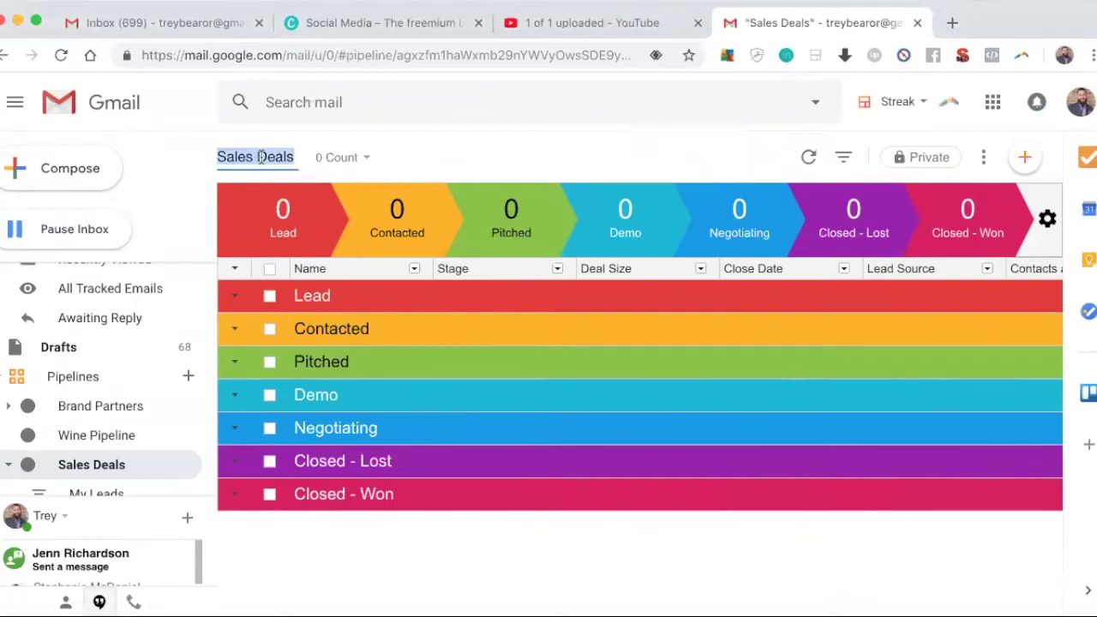
{"action": "type", "text": "Wine Prospects"}
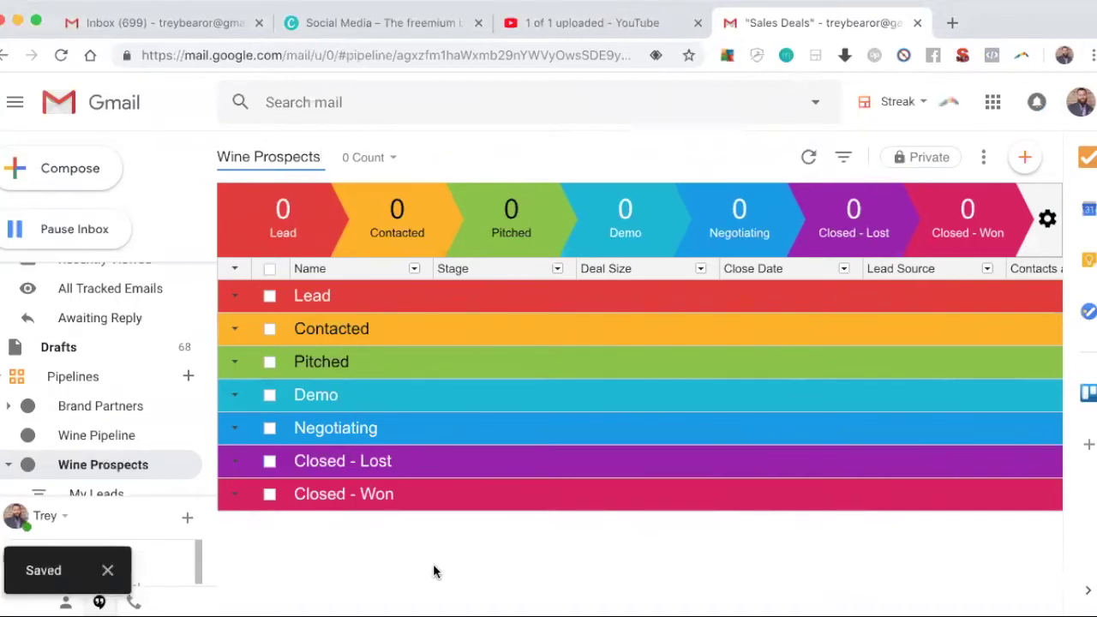
{"action": "mouse_move", "coordinate": [300, 221]}
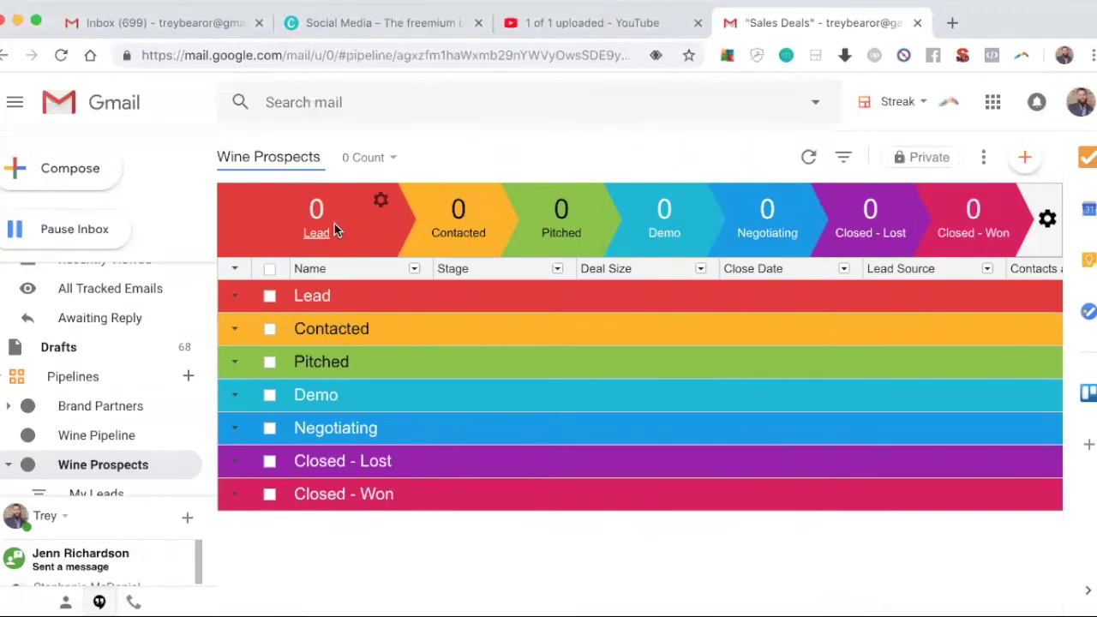
{"action": "left_click", "coordinate": [381, 204]}
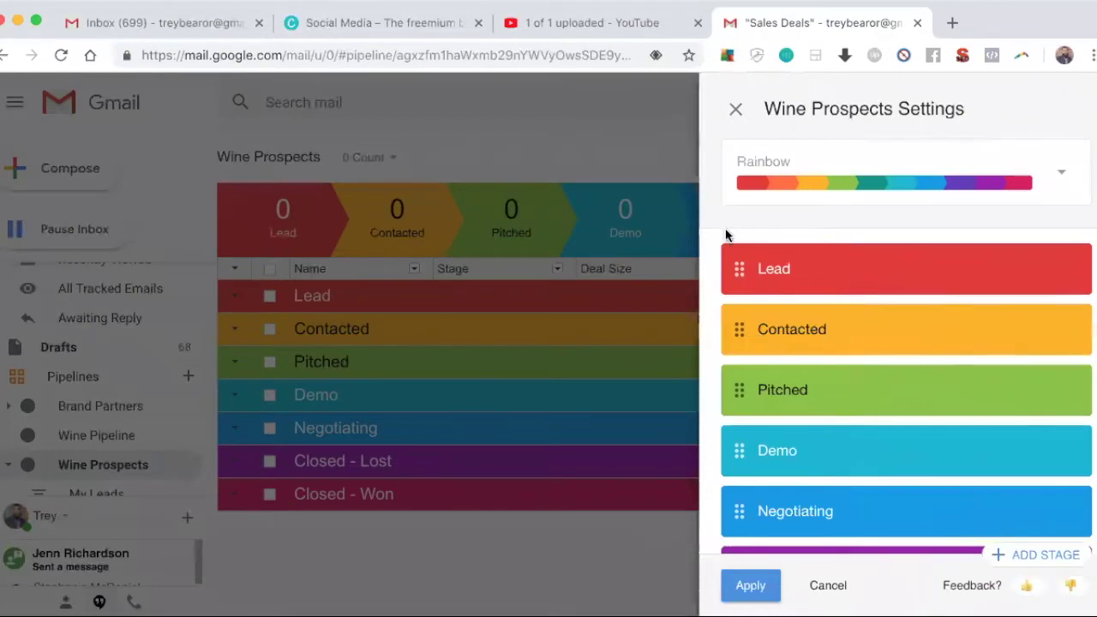
Step: In the Wine Prospects settings, rename the Lead stage to UK Lead and make it blue
{"action": "left_click", "coordinate": [463, 174]}
{"action": "mouse_move", "coordinate": [299, 229]}
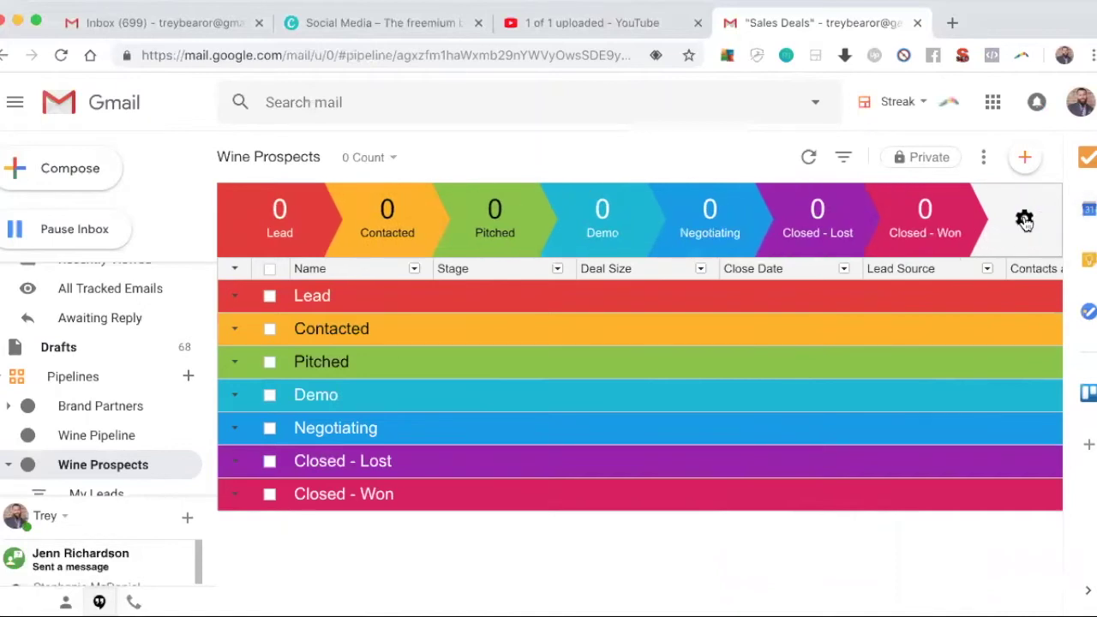
{"action": "left_click", "coordinate": [1024, 220]}
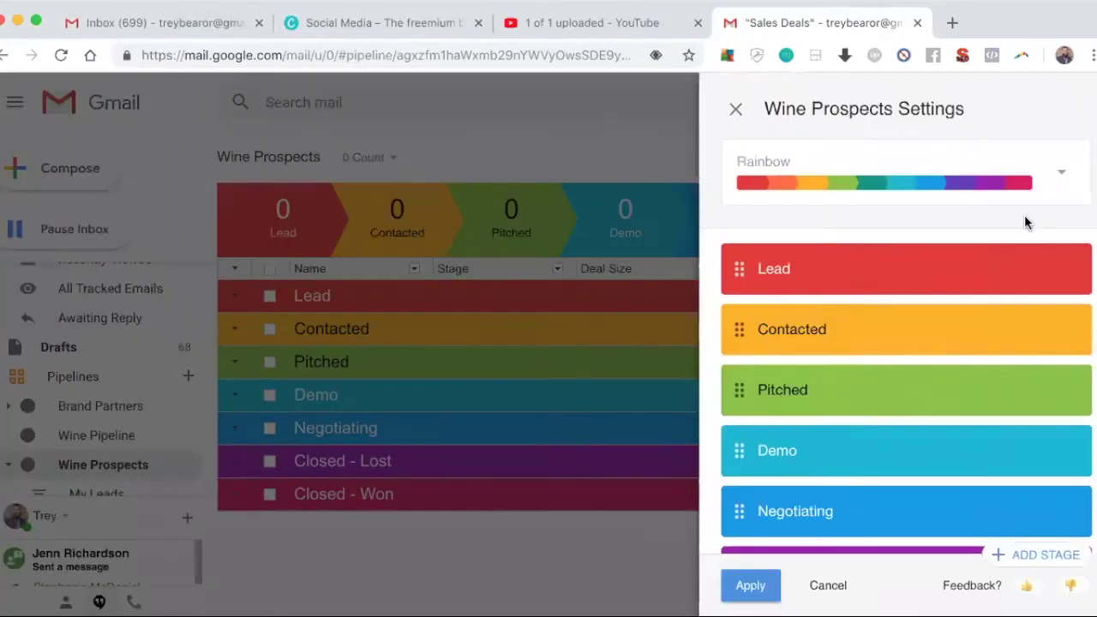
{"action": "left_click", "coordinate": [797, 268]}
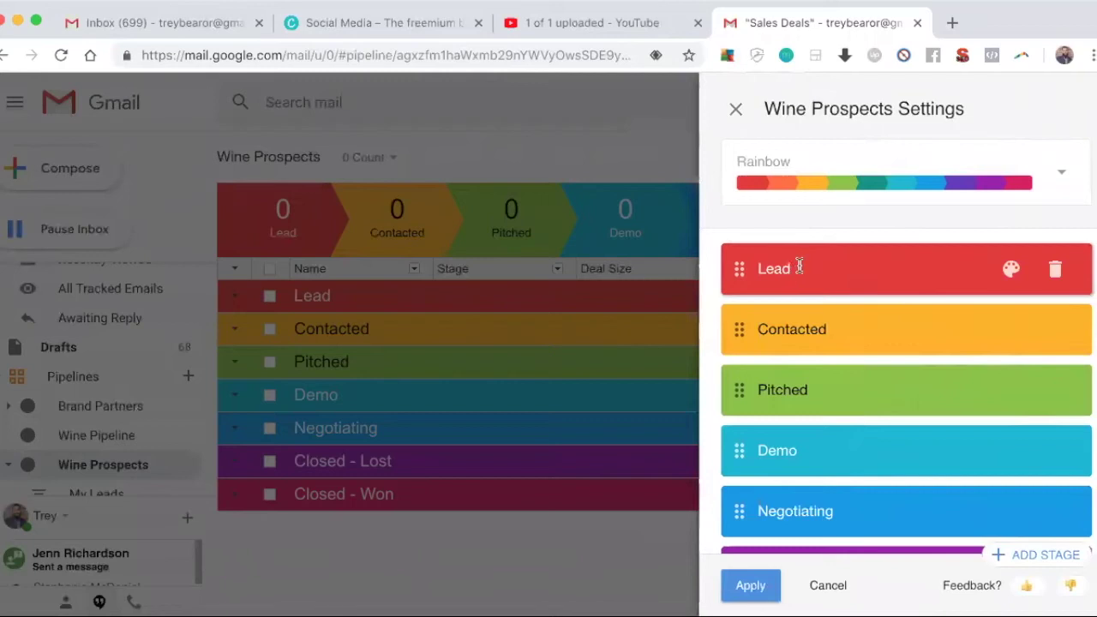
{"action": "left_click_drag", "start_coordinate": [799, 267], "coordinate": [725, 270]}
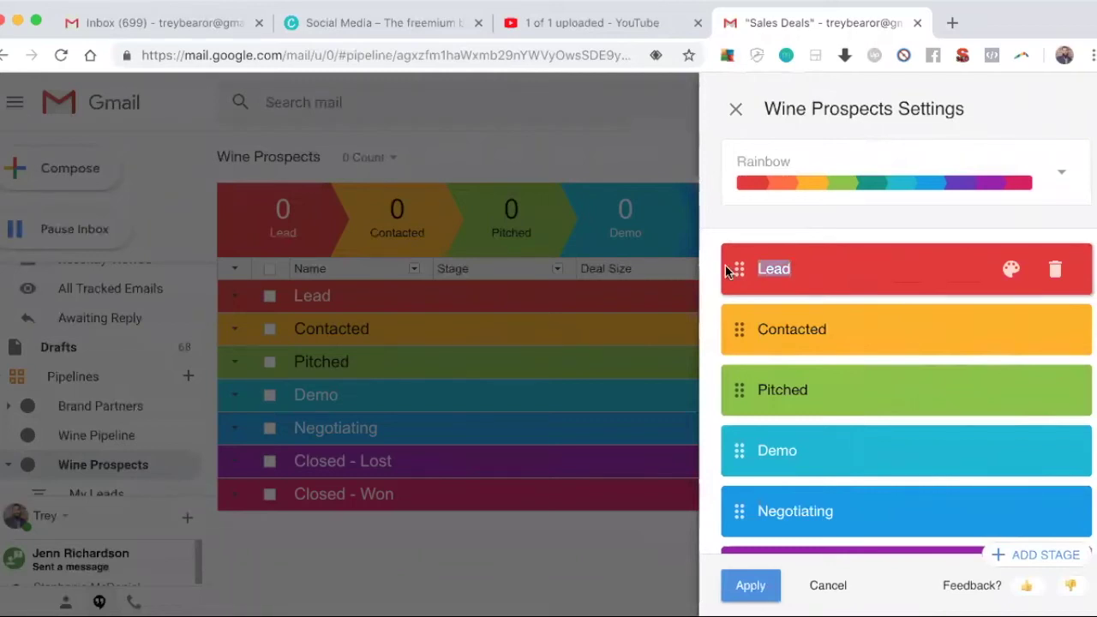
{"action": "type", "text": "UK Lead"}
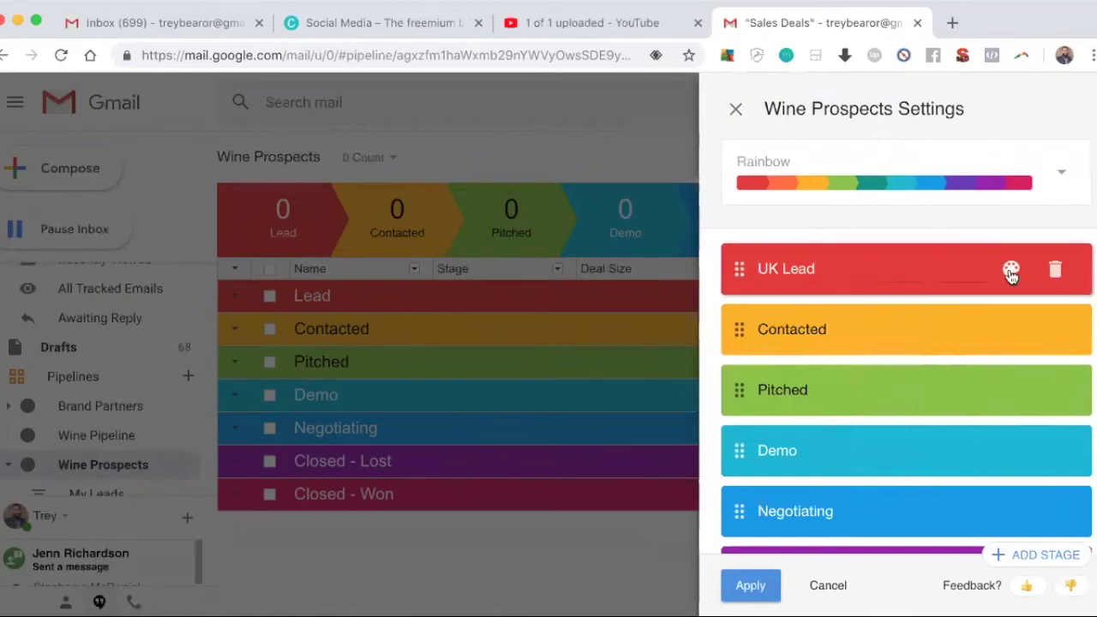
{"action": "left_click", "coordinate": [1012, 273]}
{"action": "left_click", "coordinate": [868, 349]}
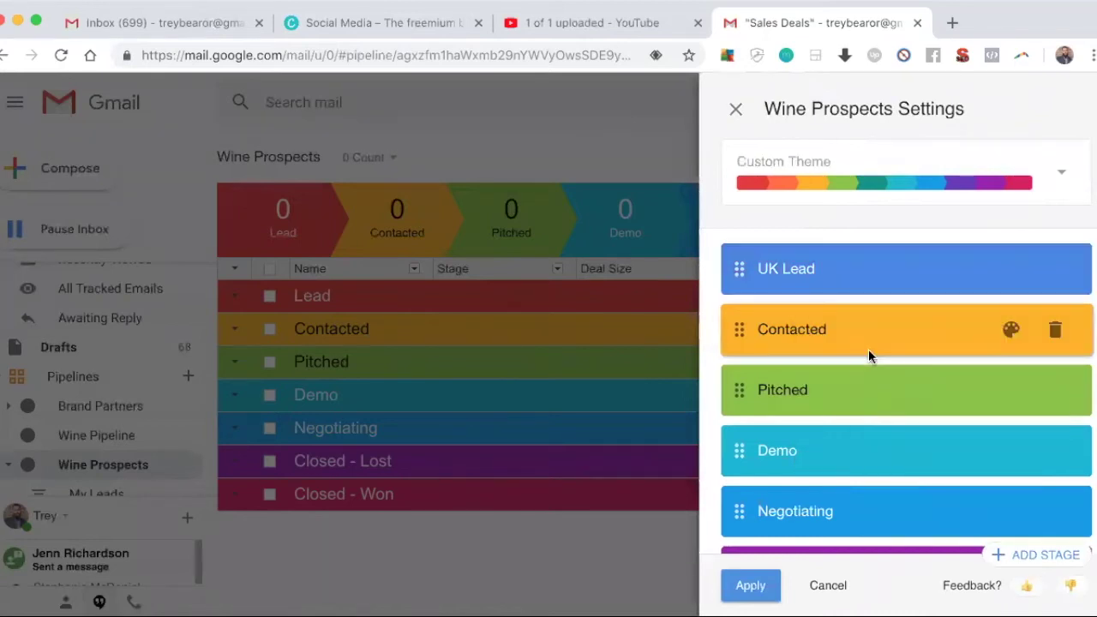
Step: Rename the Contacted stage to US Lead and colour it red
{"action": "left_click_drag", "start_coordinate": [828, 329], "coordinate": [763, 330]}
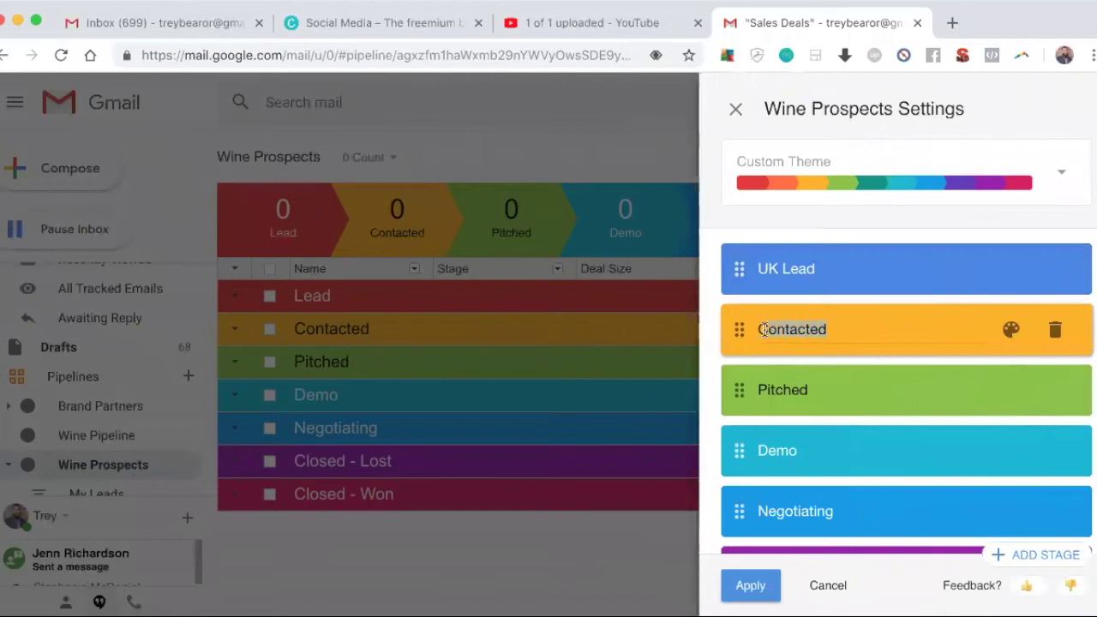
{"action": "key", "text": "BackSpace"}
{"action": "type", "text": "US Lead"}
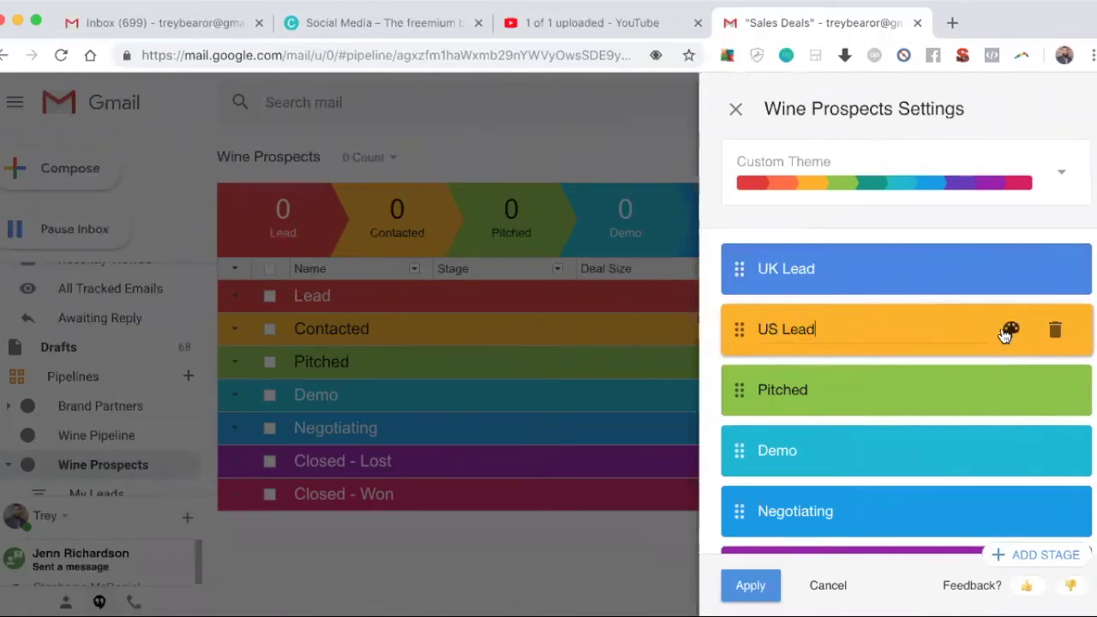
{"action": "left_click", "coordinate": [1011, 329]}
{"action": "left_click", "coordinate": [977, 408]}
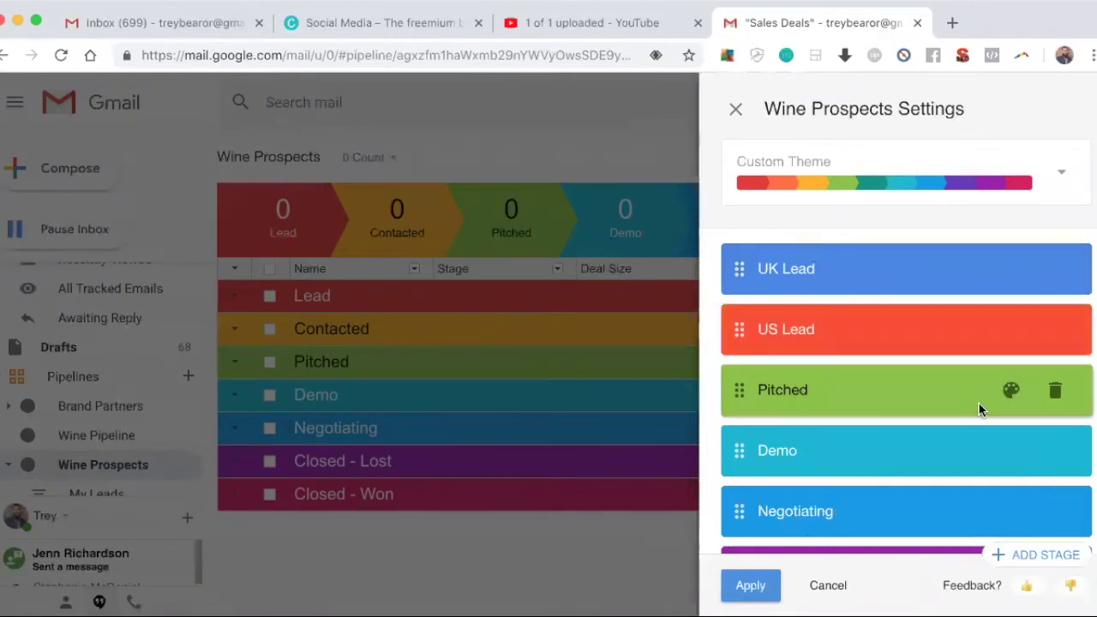
Step: Rename Pitched to AU Lead and Demo to a pink Sent Video, then apply the changes
{"action": "left_click", "coordinate": [855, 391]}
{"action": "left_click_drag", "start_coordinate": [855, 392], "coordinate": [734, 382]}
{"action": "type", "text": "AU"}
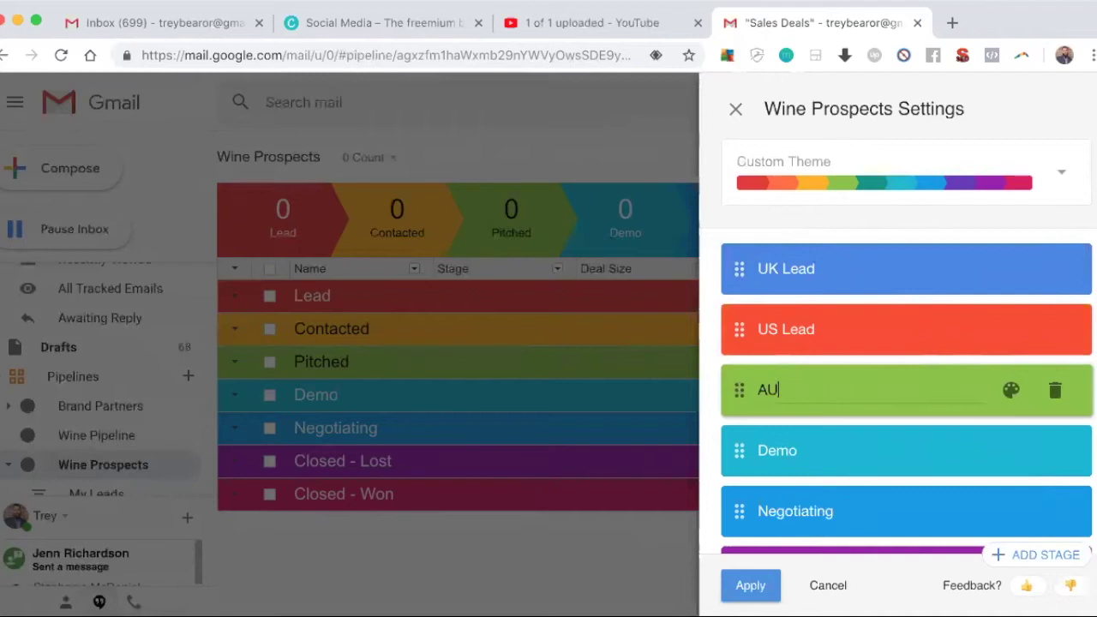
{"action": "type", "text": " Lead"}
{"action": "left_click", "coordinate": [855, 454]}
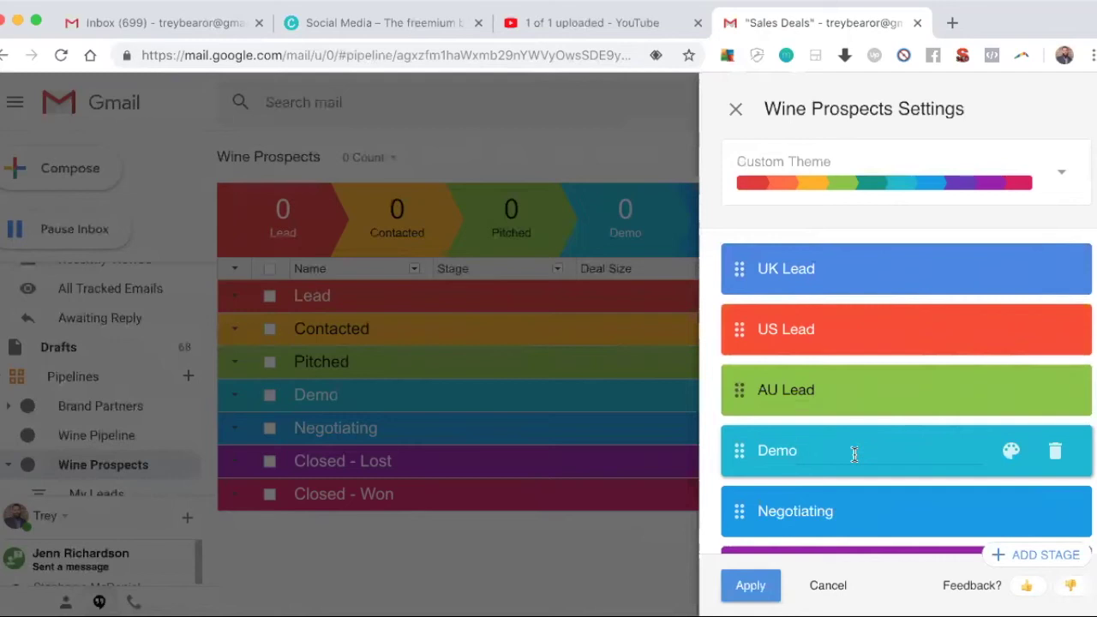
{"action": "left_click_drag", "start_coordinate": [838, 451], "coordinate": [758, 447]}
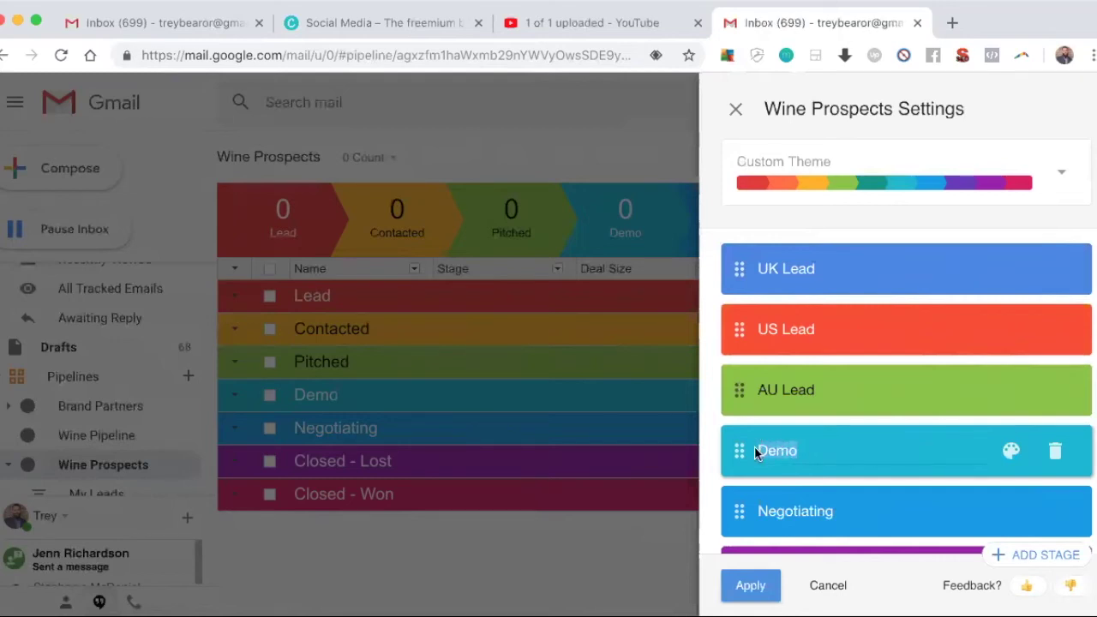
{"action": "type", "text": "Sent Video"}
{"action": "left_click", "coordinate": [1011, 450]}
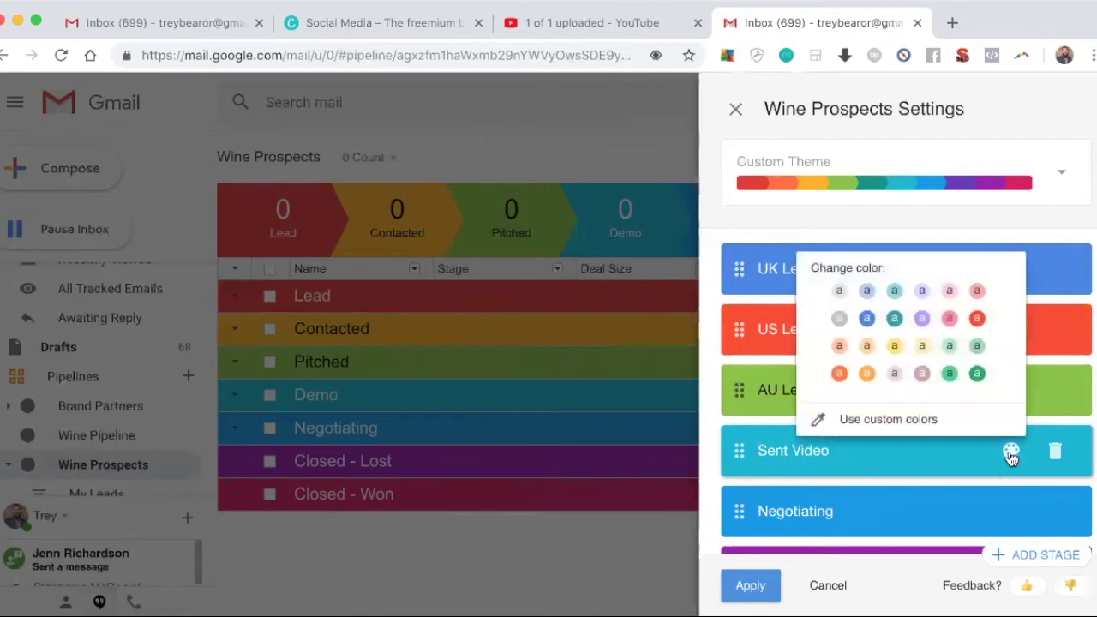
{"action": "left_click", "coordinate": [949, 318]}
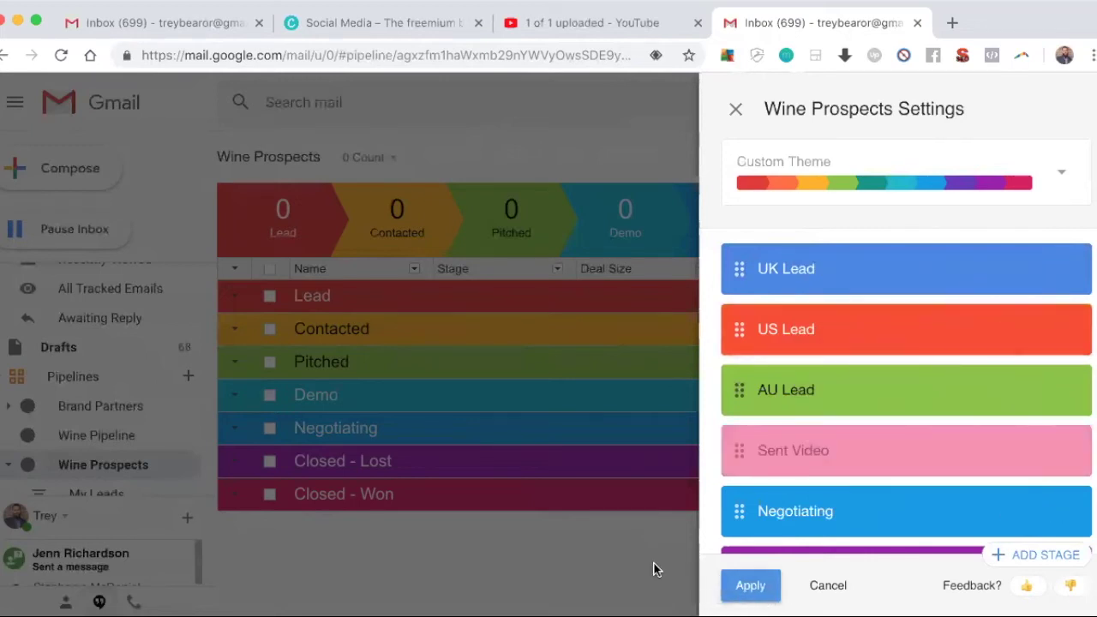
{"action": "left_click", "coordinate": [747, 591]}
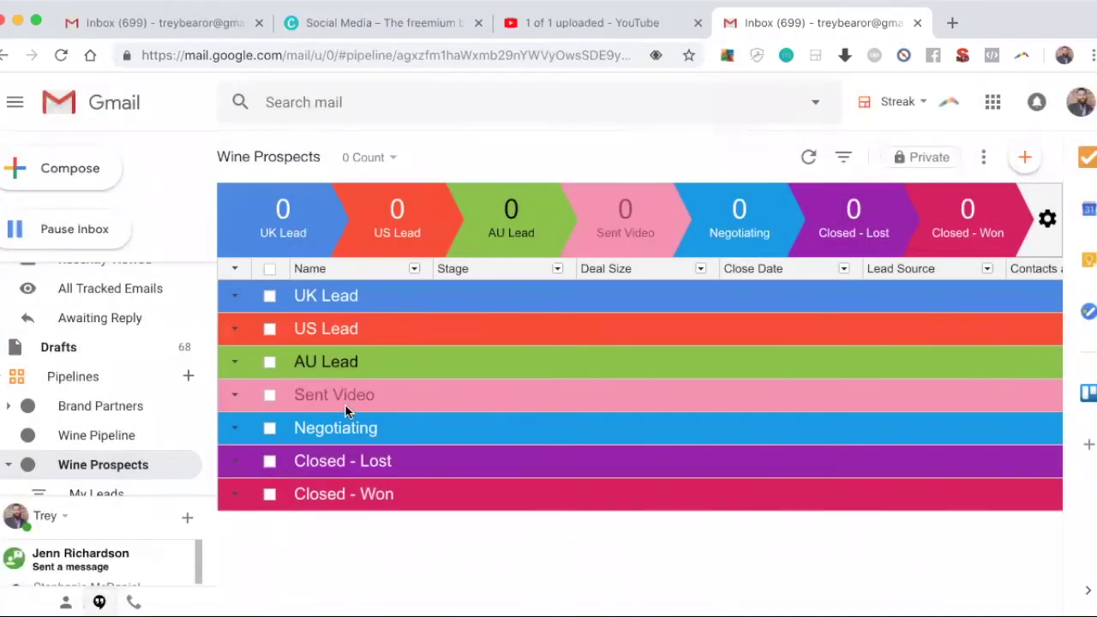
Step: Delete the Wine Prospects pipeline from its sidebar menu, confirm, and open Wine Pipeline
{"action": "mouse_move", "coordinate": [330, 238]}
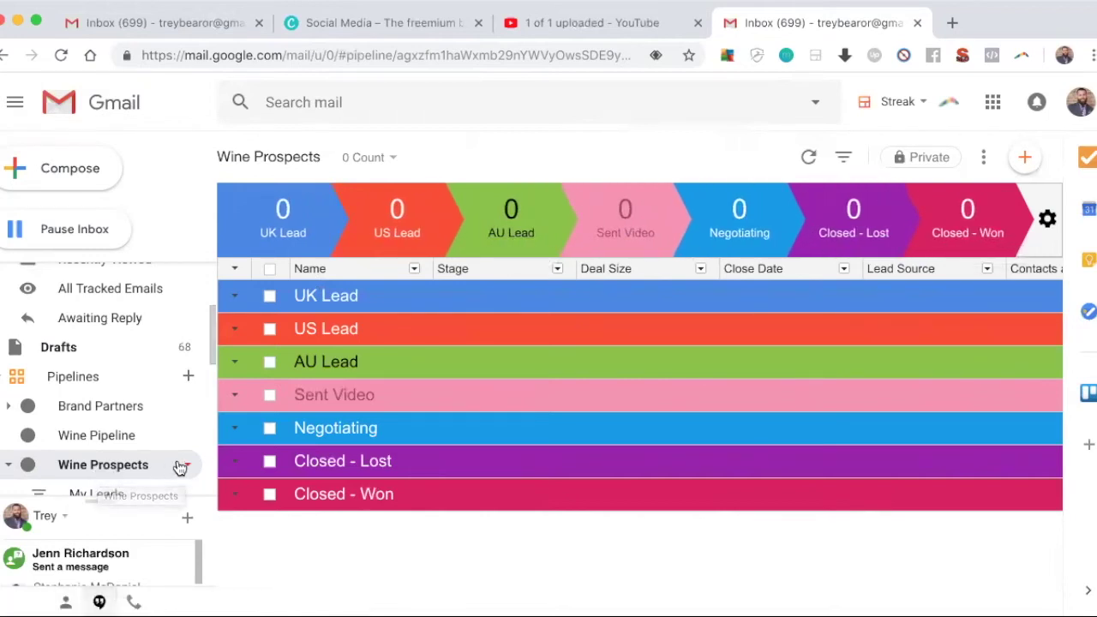
{"action": "left_click", "coordinate": [191, 468]}
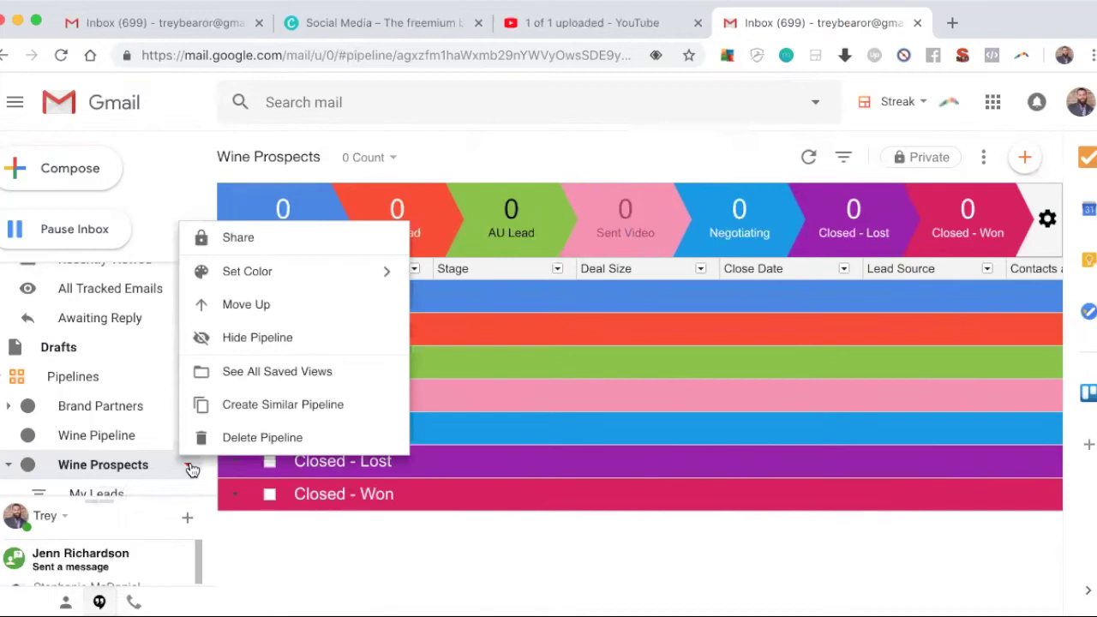
{"action": "left_click", "coordinate": [240, 437]}
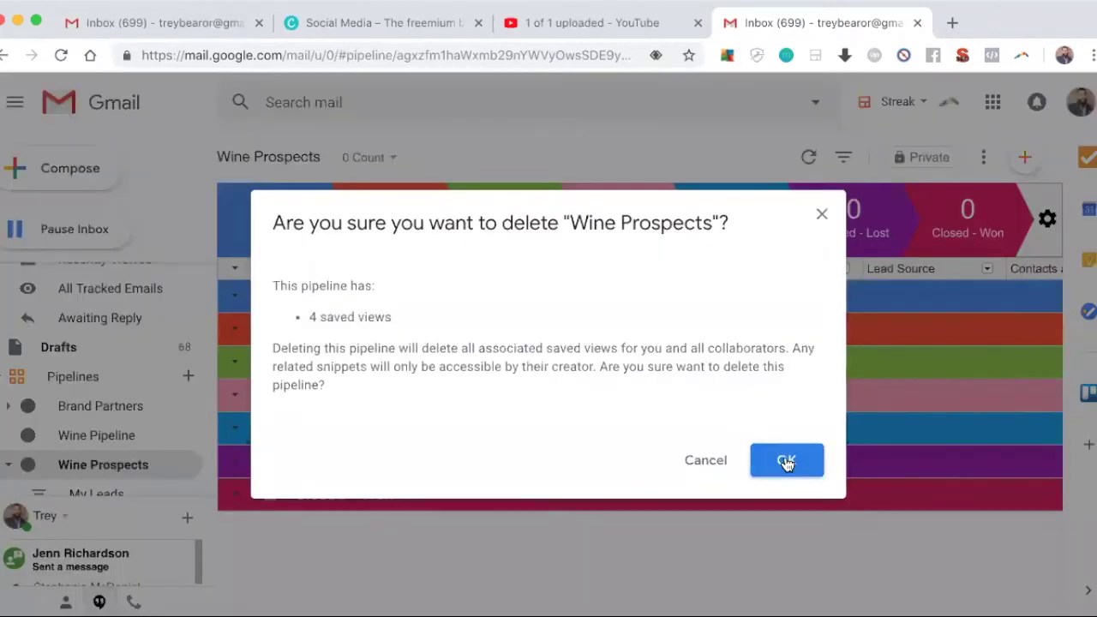
{"action": "left_click", "coordinate": [787, 461]}
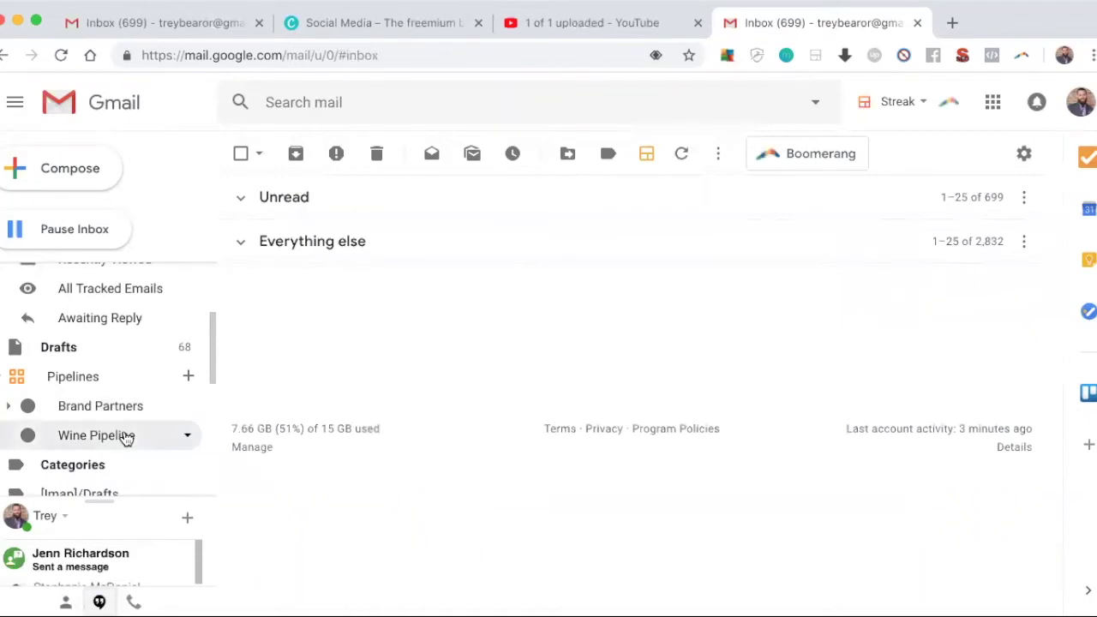
{"action": "left_click", "coordinate": [126, 436]}
{"action": "scroll", "coordinate": [404, 385], "scroll_direction": "down", "scroll_amount": 1}
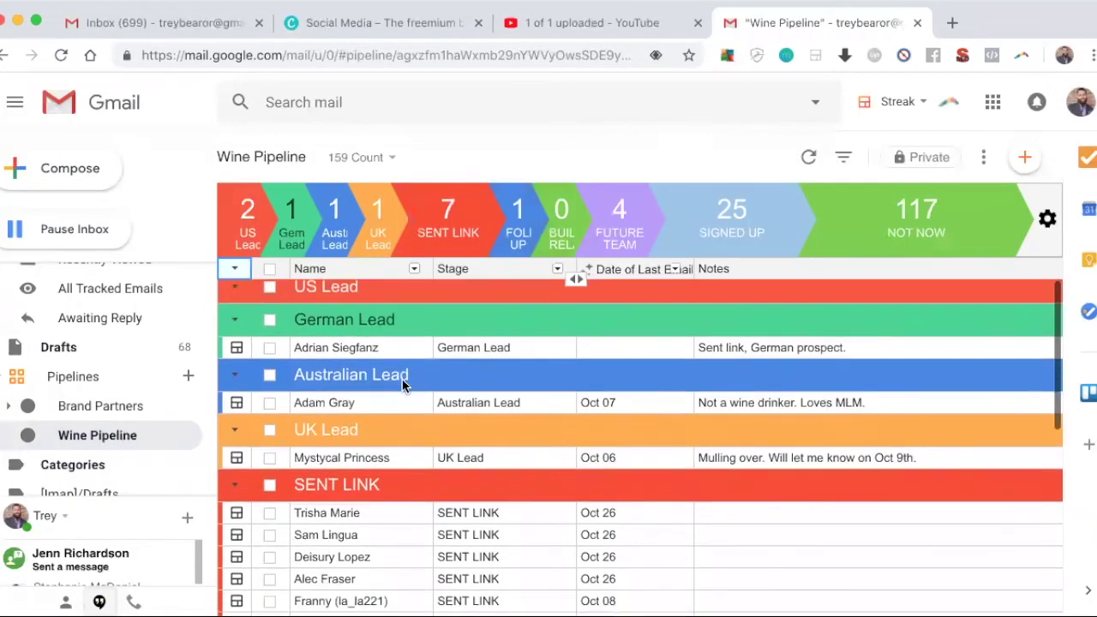
{"action": "scroll", "coordinate": [404, 385], "scroll_direction": "up", "scroll_amount": 1}
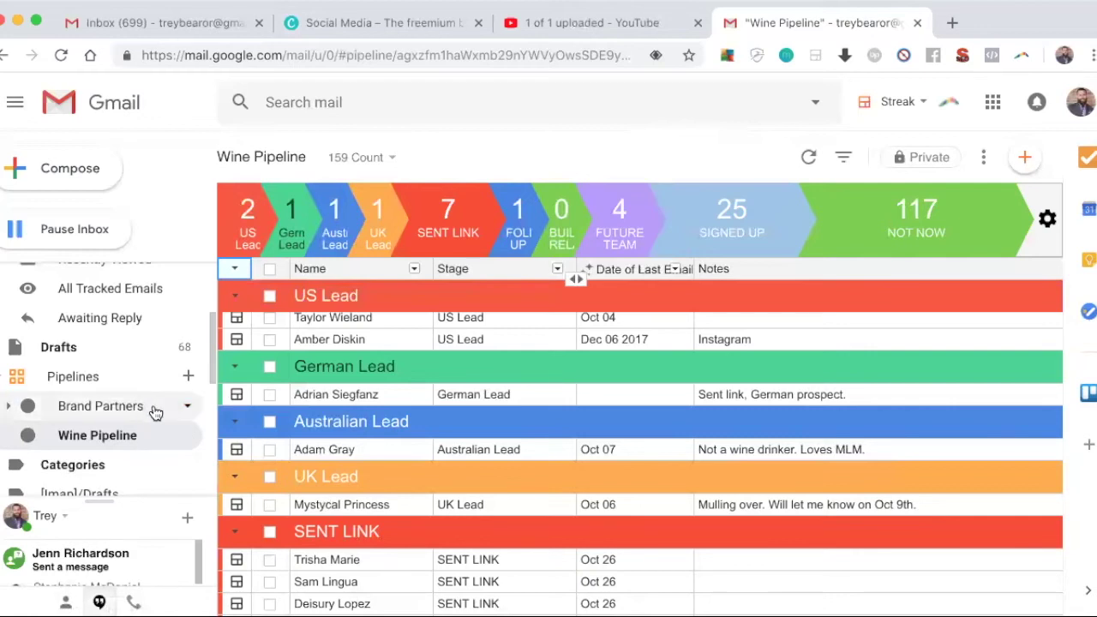
{"action": "left_click", "coordinate": [155, 411]}
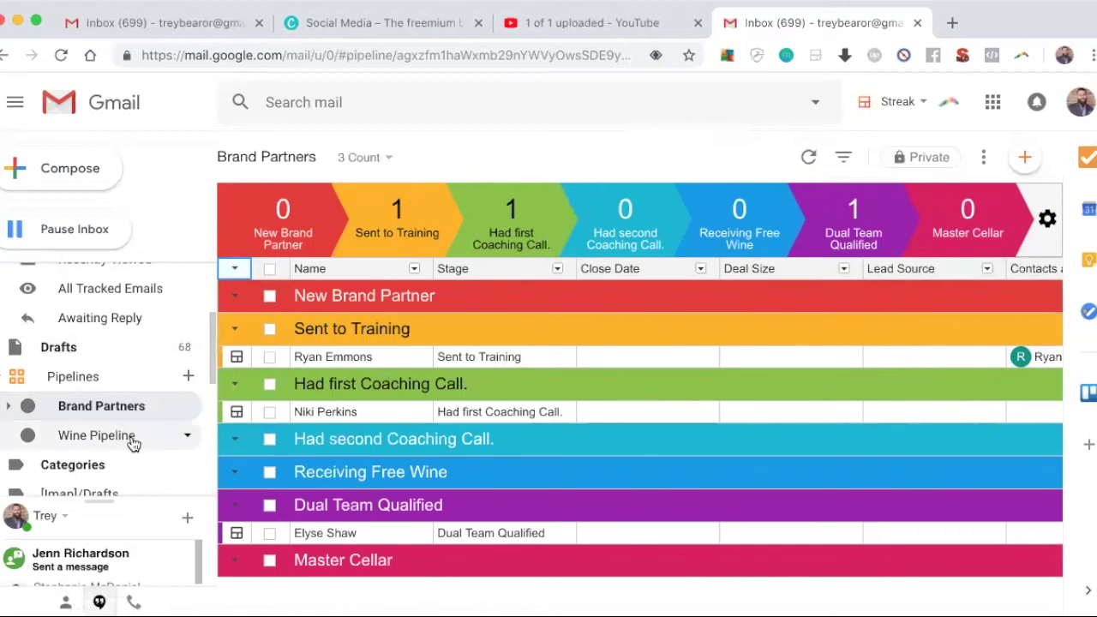
{"action": "left_click", "coordinate": [133, 443]}
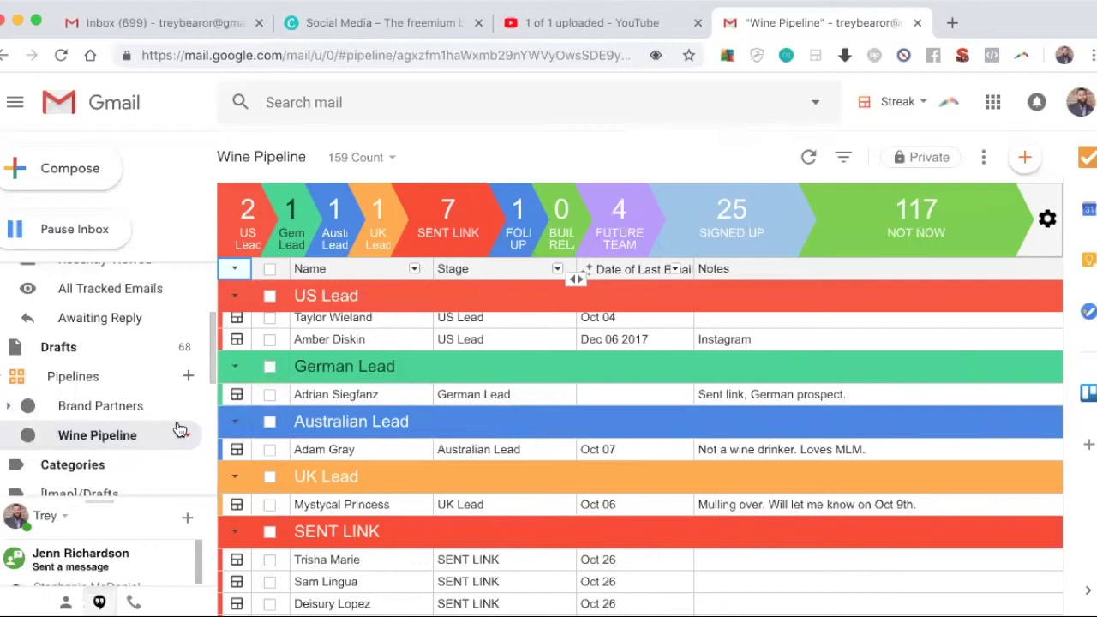
Step: Start a new email with your own Gmail address as the recipient
{"action": "left_click", "coordinate": [70, 169]}
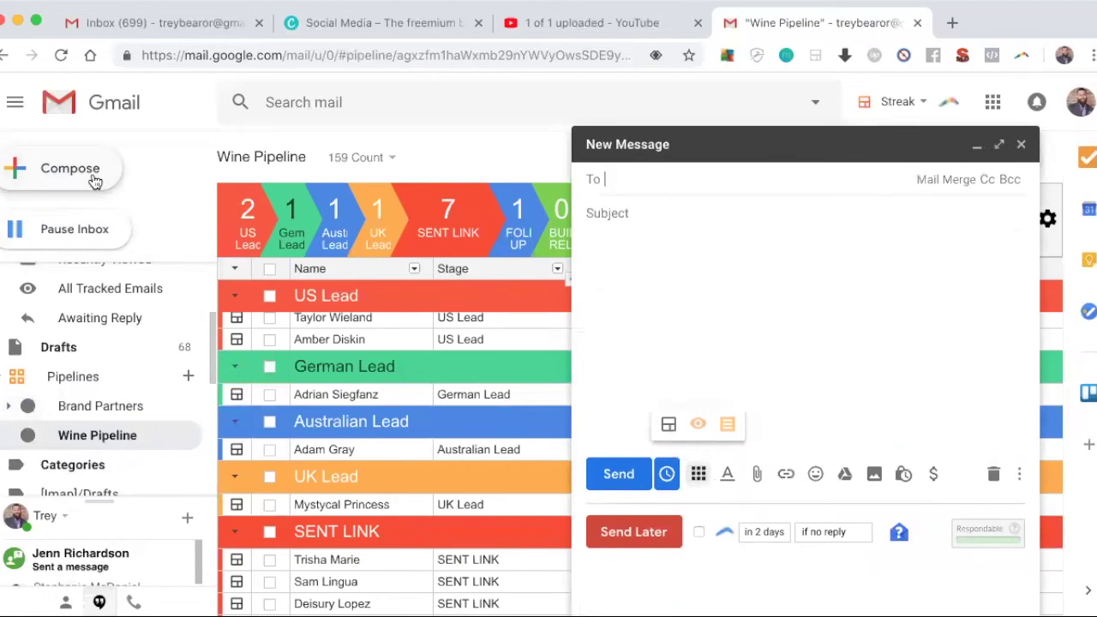
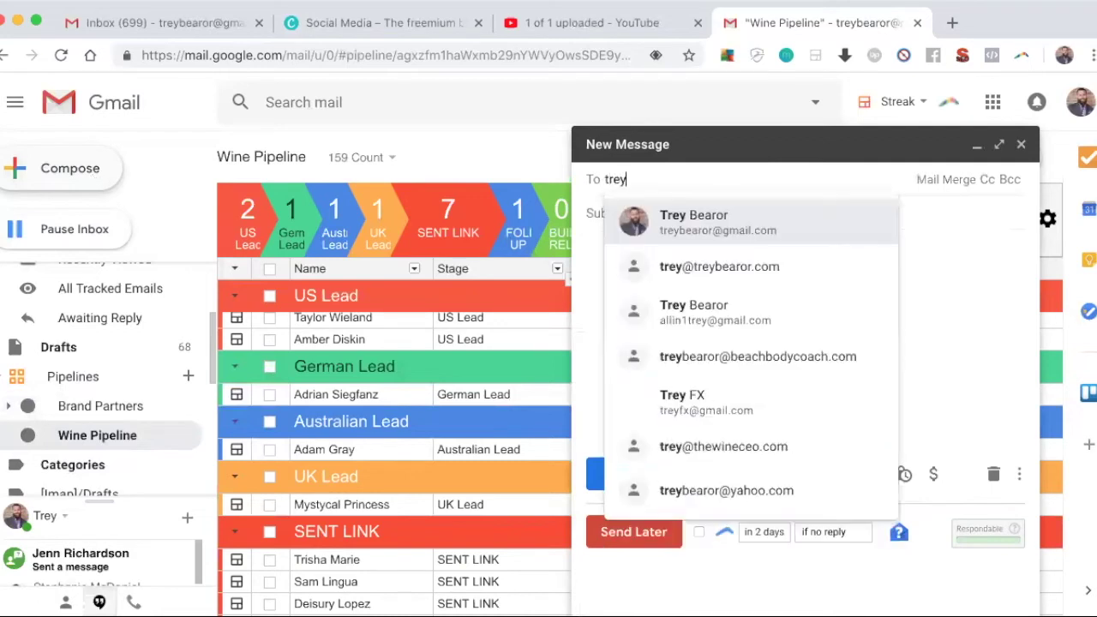
{"action": "left_click", "coordinate": [701, 226]}
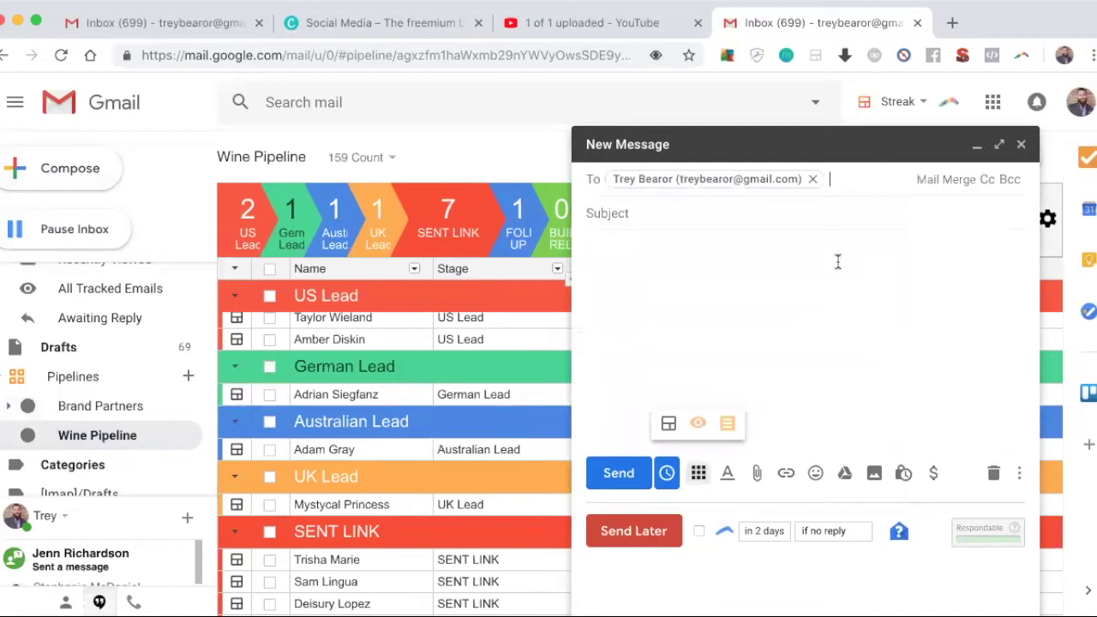
Step: Type the subject 'Filling in info' and a greeting, then delete both to leave them blank
{"action": "left_click", "coordinate": [787, 219]}
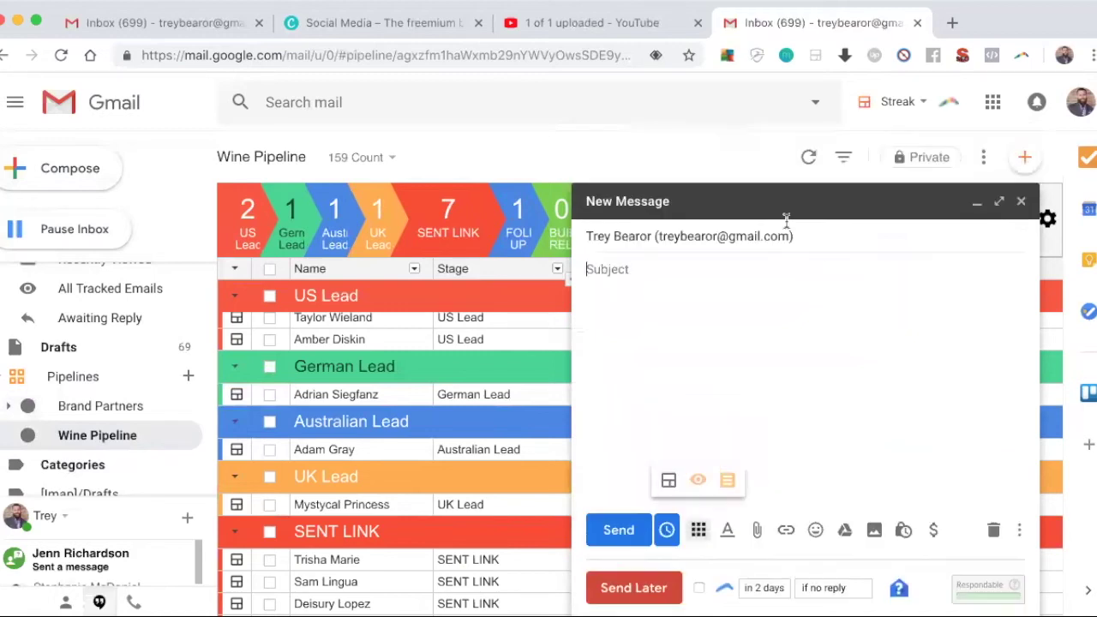
{"action": "type", "text": "Filling in info"}
{"action": "left_click", "coordinate": [730, 318]}
{"action": "type", "text": "Hey "}
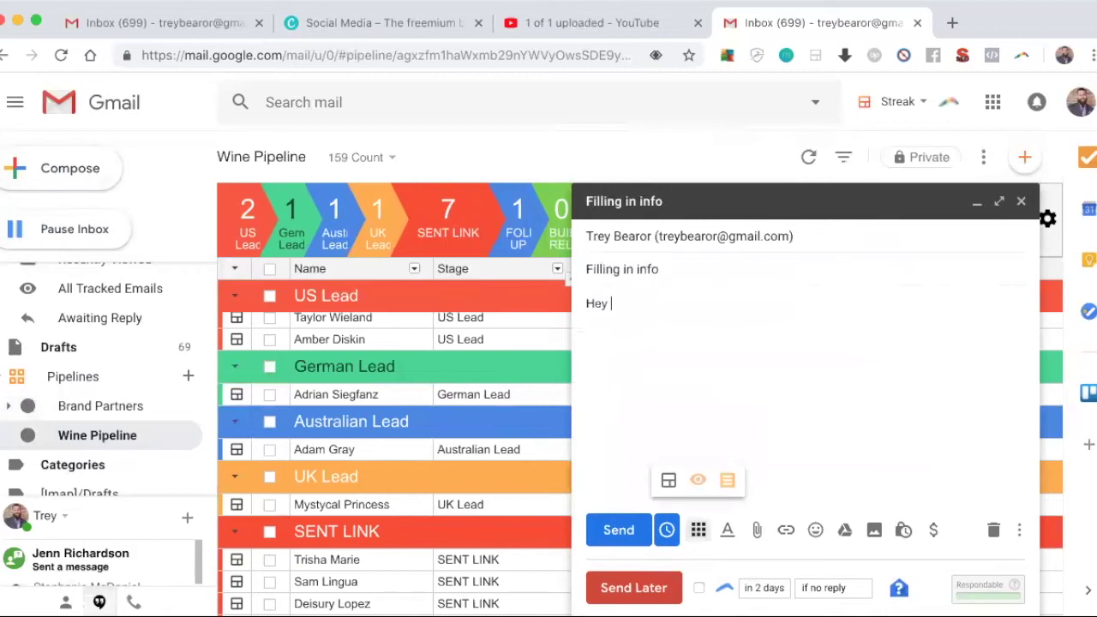
{"action": "type", "text": "its Trey...."}
{"action": "left_click_drag", "start_coordinate": [716, 313], "coordinate": [588, 289]}
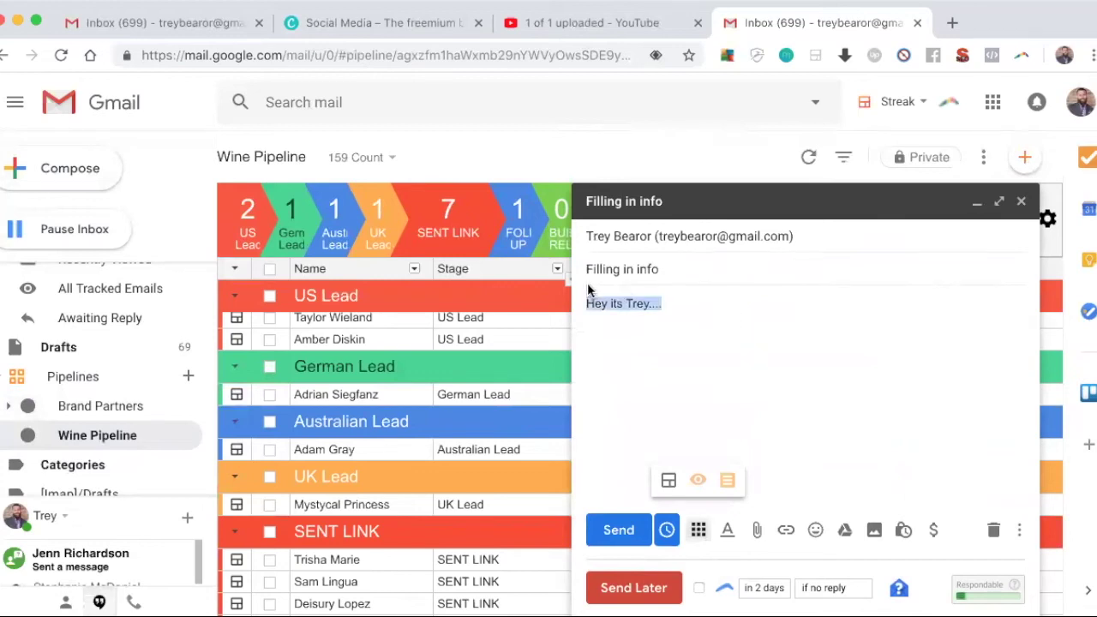
{"action": "key", "text": "BackSpace"}
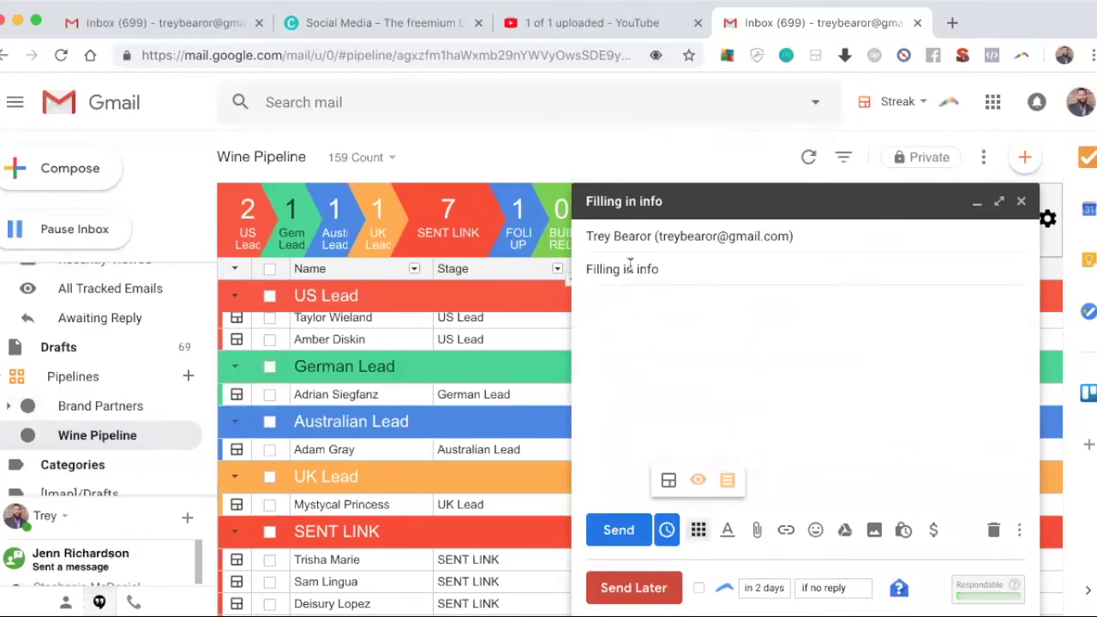
{"action": "left_click_drag", "start_coordinate": [669, 269], "coordinate": [573, 275]}
{"action": "key", "text": "BackSpace"}
Step: Insert the WINE PROSPECT snippet into the draft body from the Snippets menu
{"action": "left_click", "coordinate": [658, 334]}
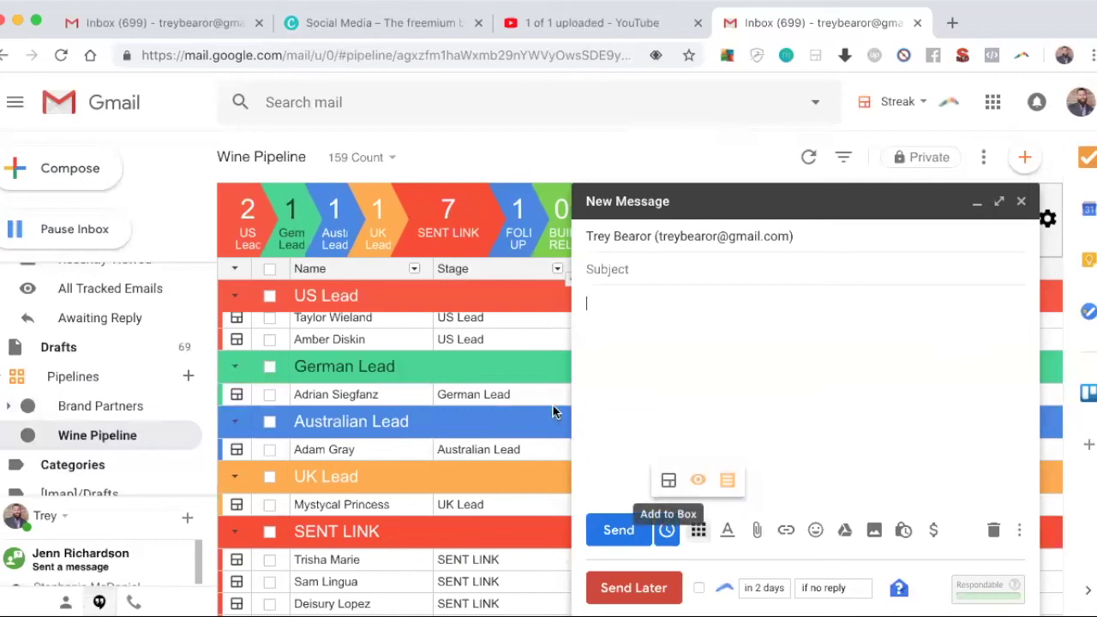
{"action": "left_click", "coordinate": [726, 482]}
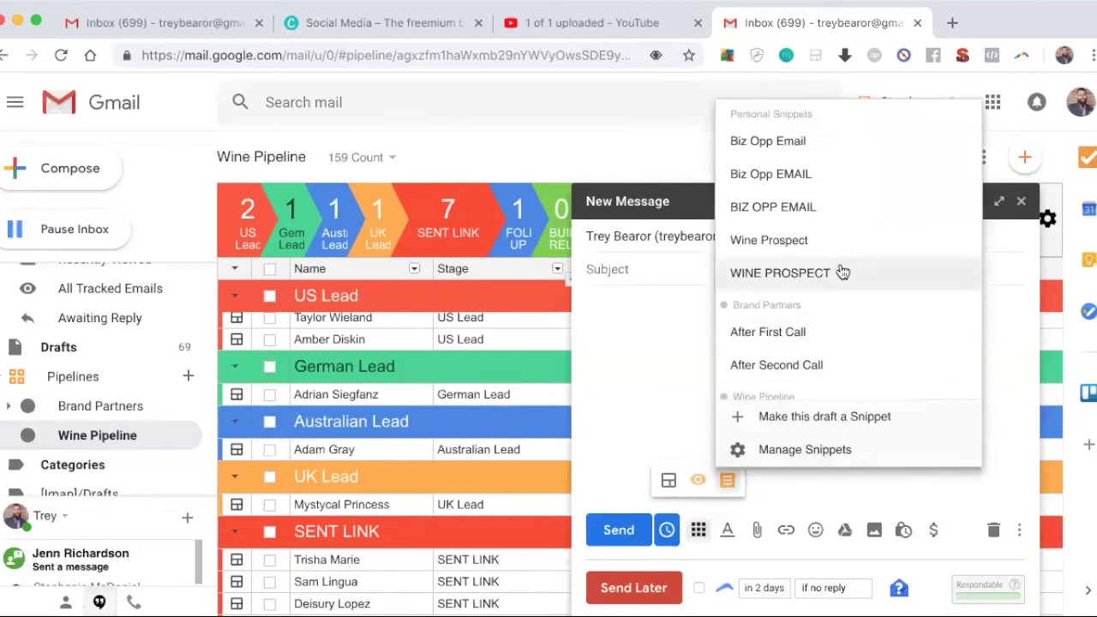
{"action": "scroll", "coordinate": [840, 269], "scroll_direction": "down", "scroll_amount": 1}
{"action": "left_click", "coordinate": [835, 382]}
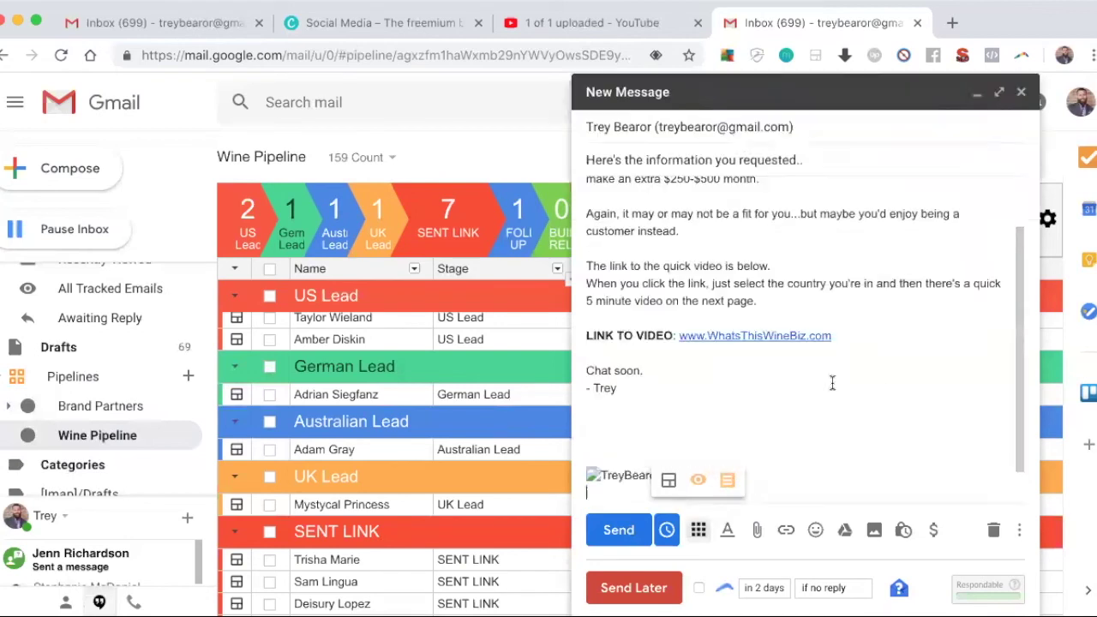
{"action": "scroll", "coordinate": [831, 382], "scroll_direction": "up", "scroll_amount": 2}
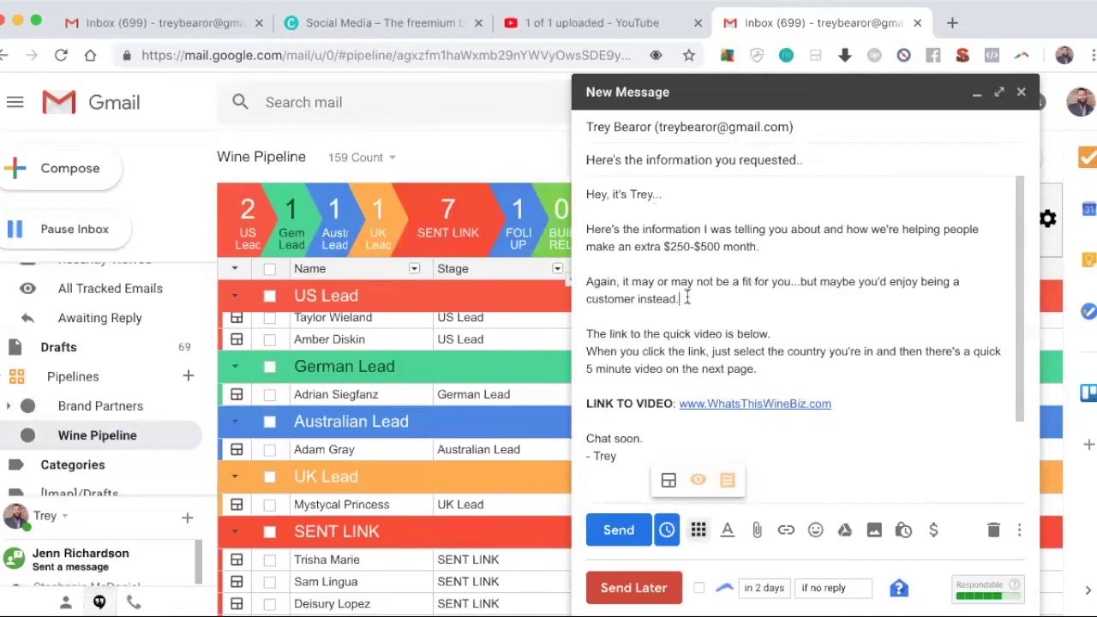
Step: Delete 'but maybe you'd enjoy being a customer instead.' from the body and review the message
{"action": "left_click_drag", "start_coordinate": [686, 298], "coordinate": [795, 276]}
{"action": "key", "text": "BackSpace"}
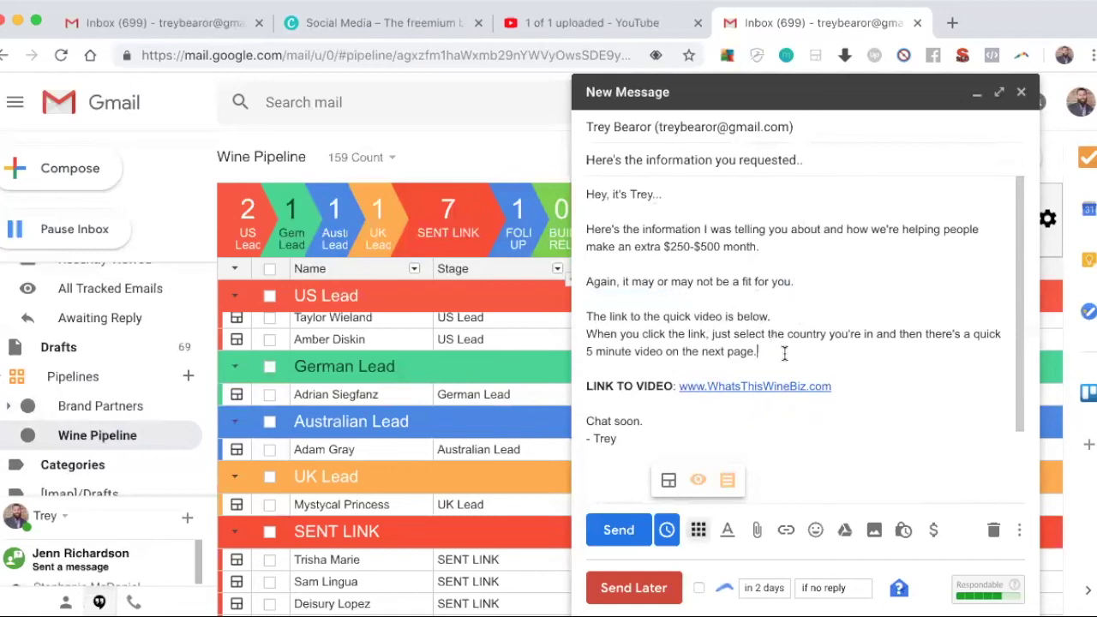
{"action": "left_click", "coordinate": [758, 350]}
{"action": "scroll", "coordinate": [744, 390], "scroll_direction": "down", "scroll_amount": 2}
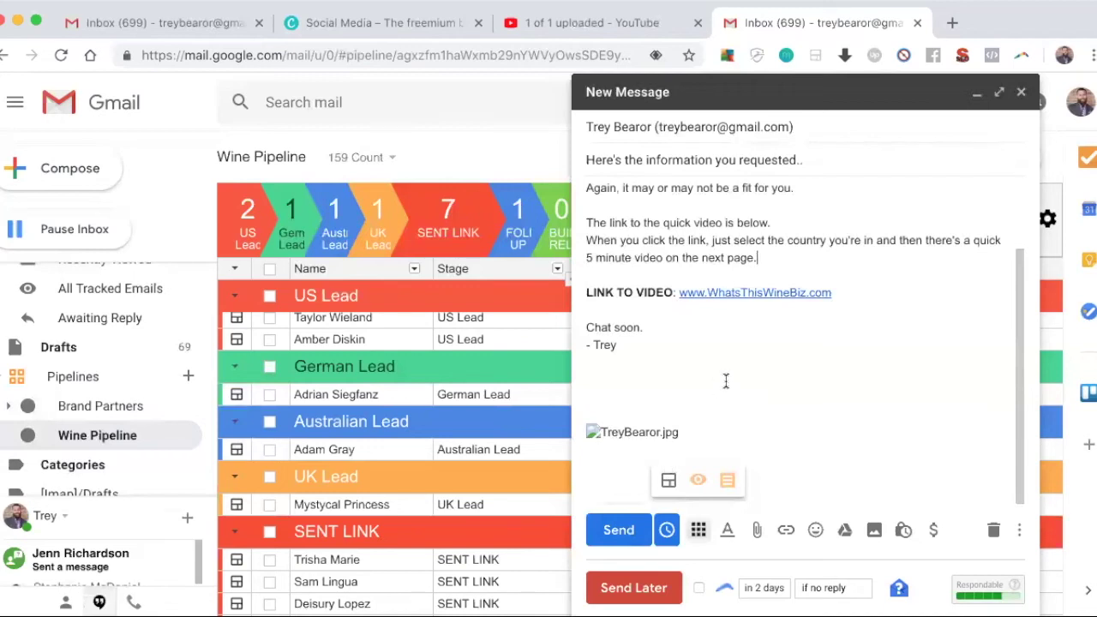
{"action": "scroll", "coordinate": [726, 380], "scroll_direction": "up", "scroll_amount": 2}
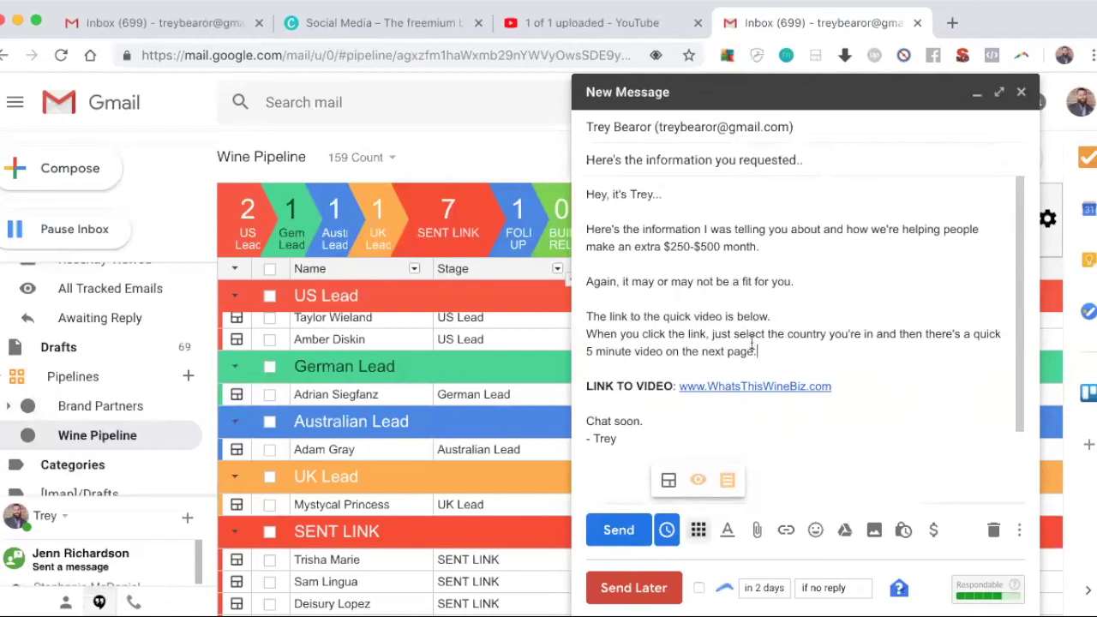
Step: Create a Wine Pipeline box for the contact and set its stage to SENT LINK
{"action": "left_click", "coordinate": [668, 480]}
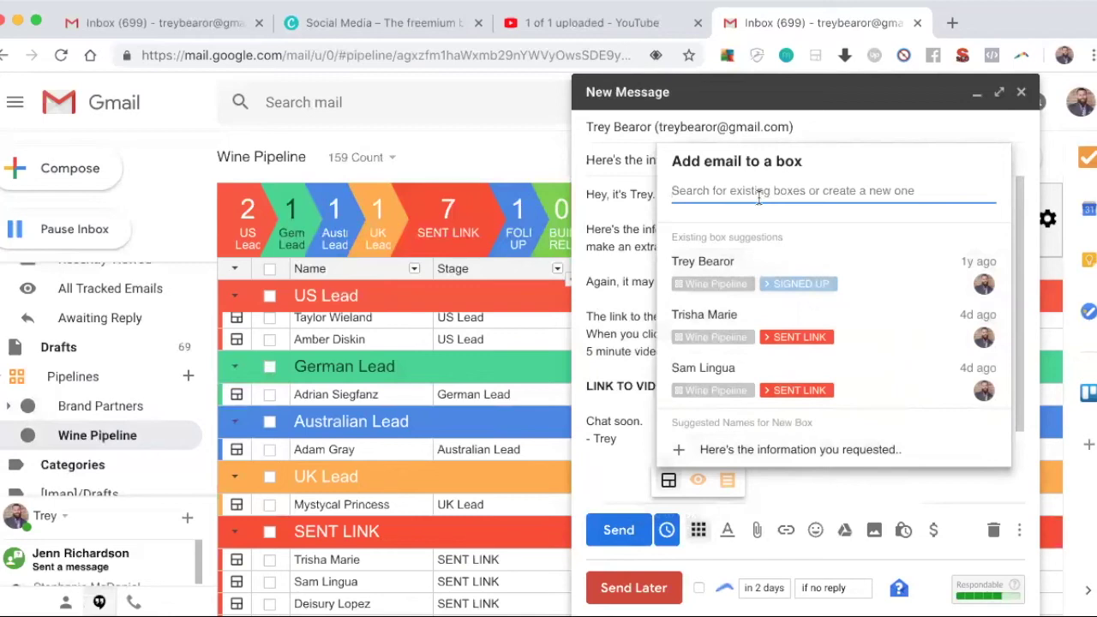
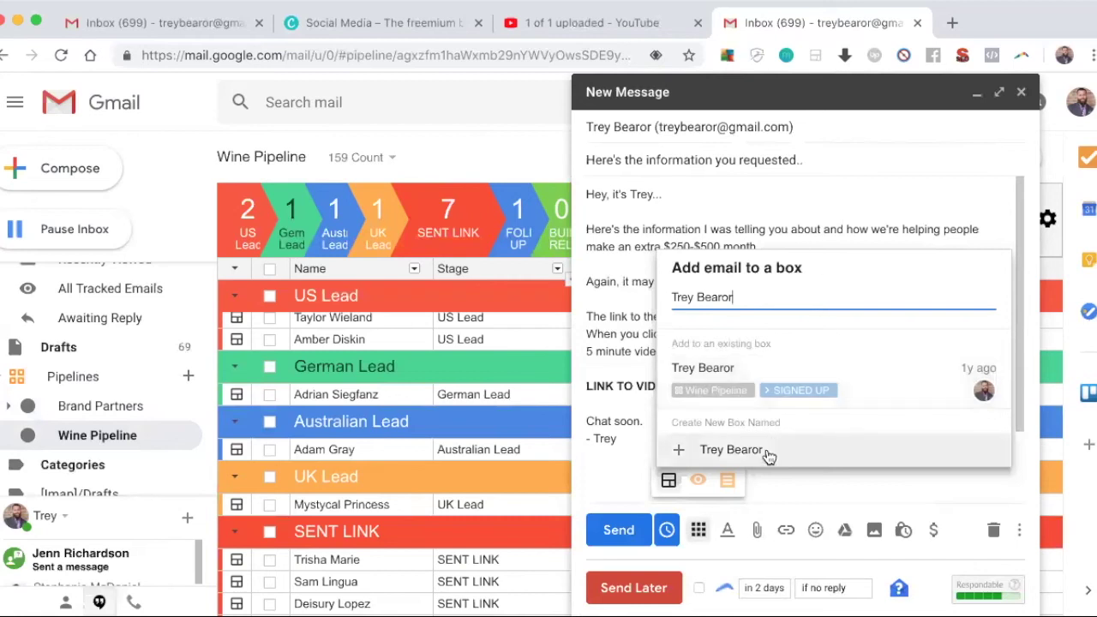
{"action": "left_click", "coordinate": [731, 450]}
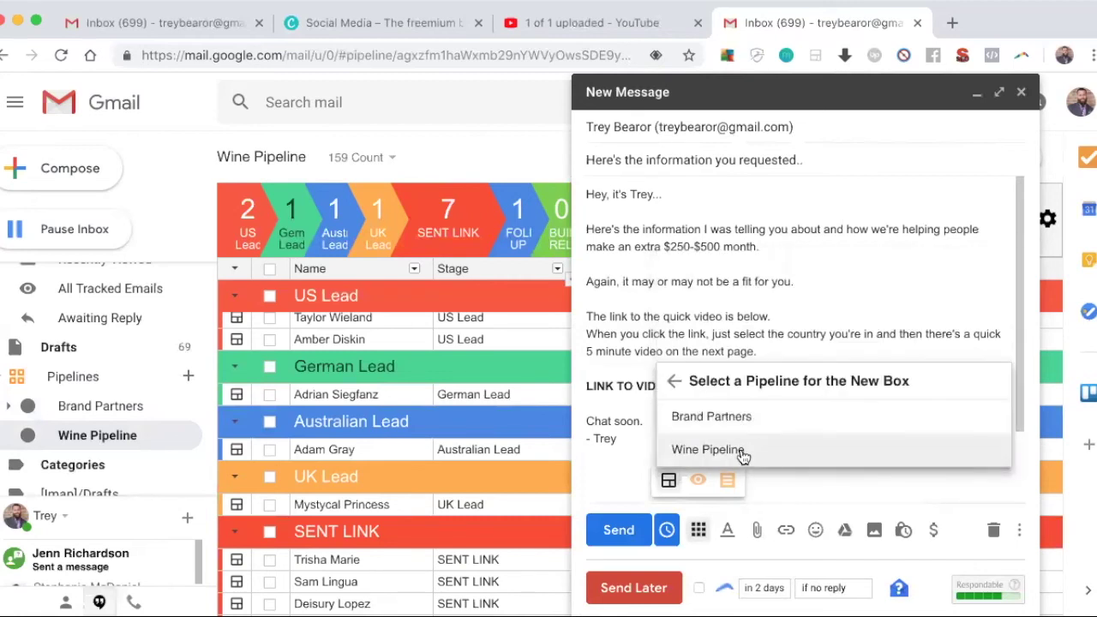
{"action": "left_click", "coordinate": [742, 452]}
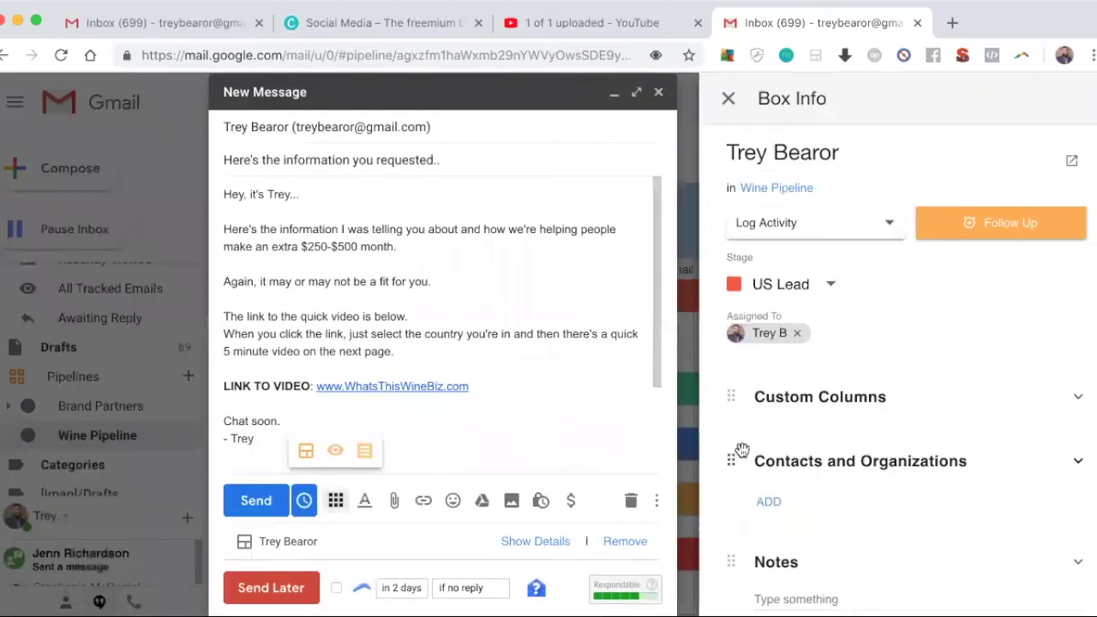
{"action": "left_click", "coordinate": [817, 295]}
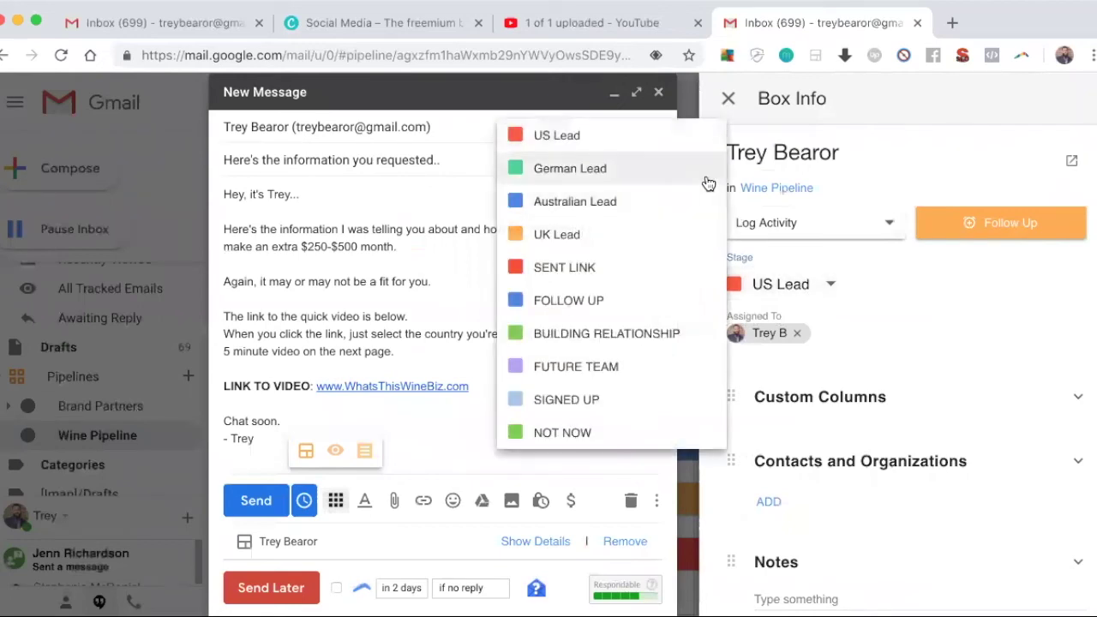
{"action": "left_click", "coordinate": [645, 271]}
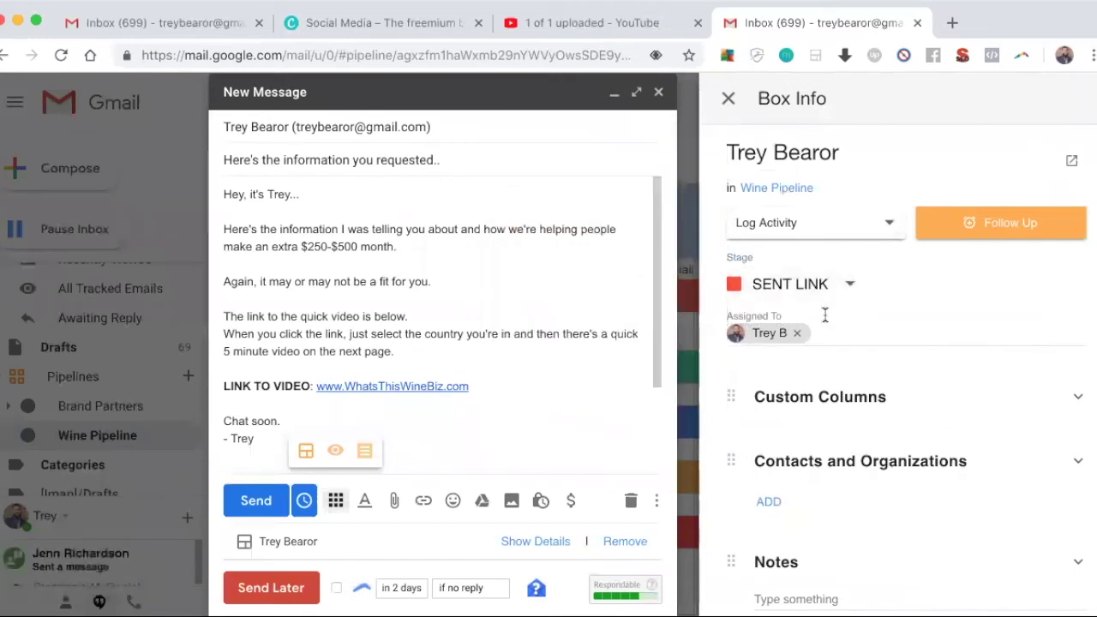
Step: Add the note 'Wants to make more money, hates his job, loves MLM.' to the box
{"action": "scroll", "coordinate": [825, 315], "scroll_direction": "down", "scroll_amount": 3}
{"action": "left_click", "coordinate": [812, 496]}
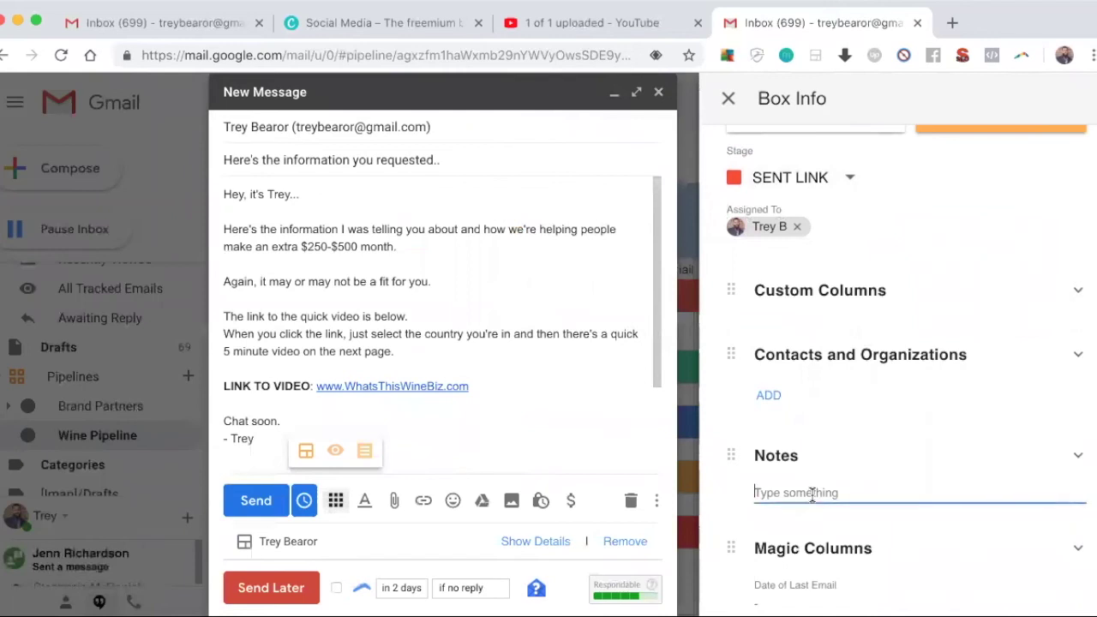
{"action": "type", "text": "Wants to make more money"}
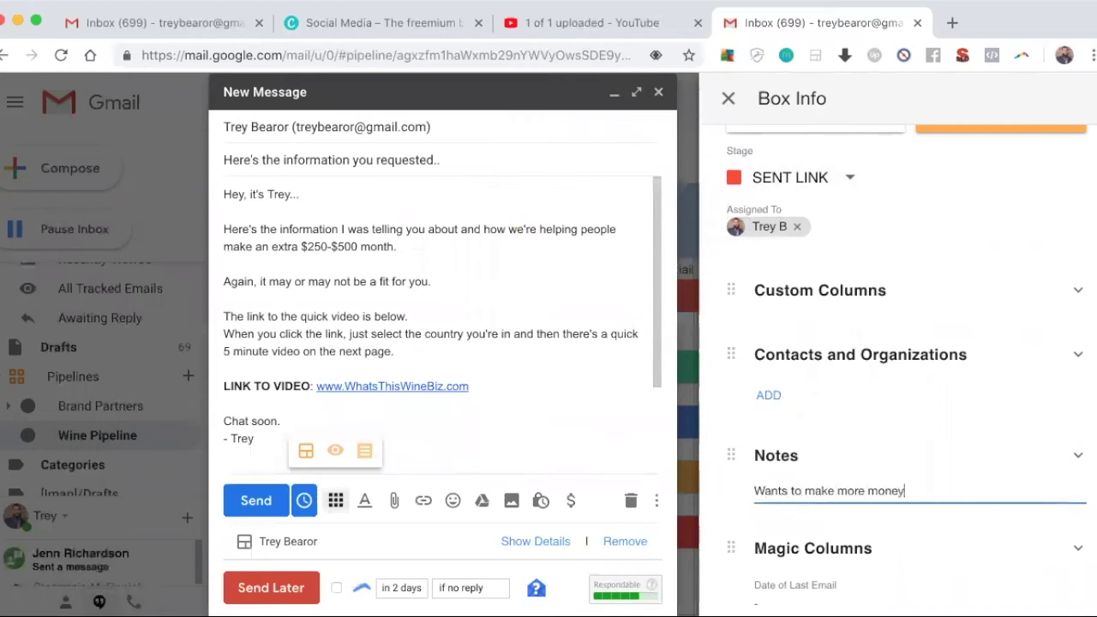
{"action": "type", "text": ", hates his job,"}
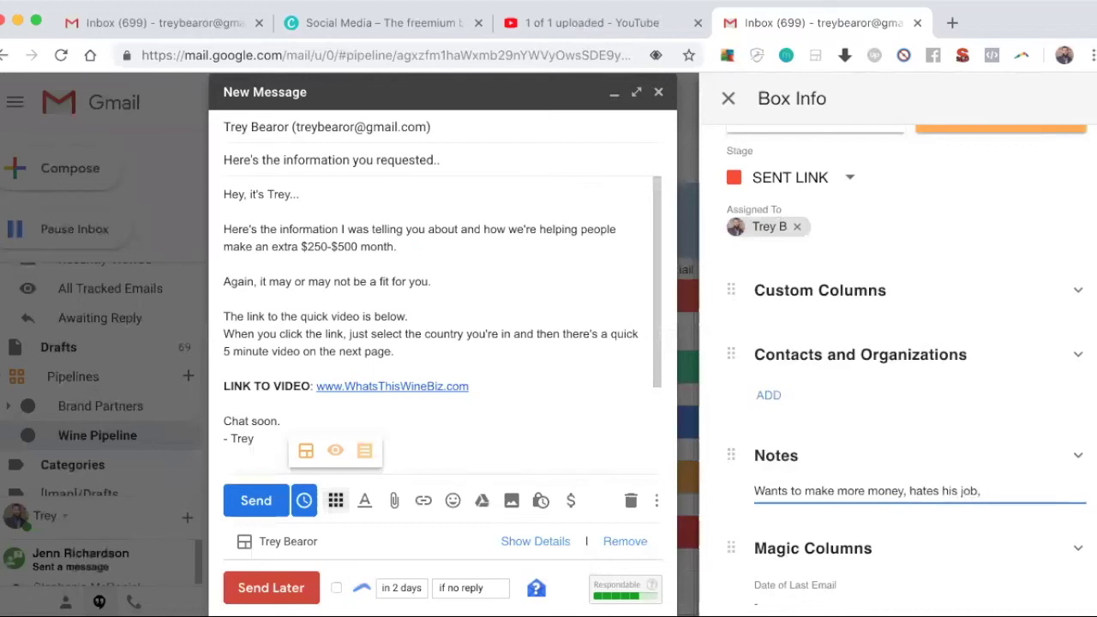
{"action": "type", "text": " loves MLM."}
{"action": "scroll", "coordinate": [913, 460], "scroll_direction": "down", "scroll_amount": 3}
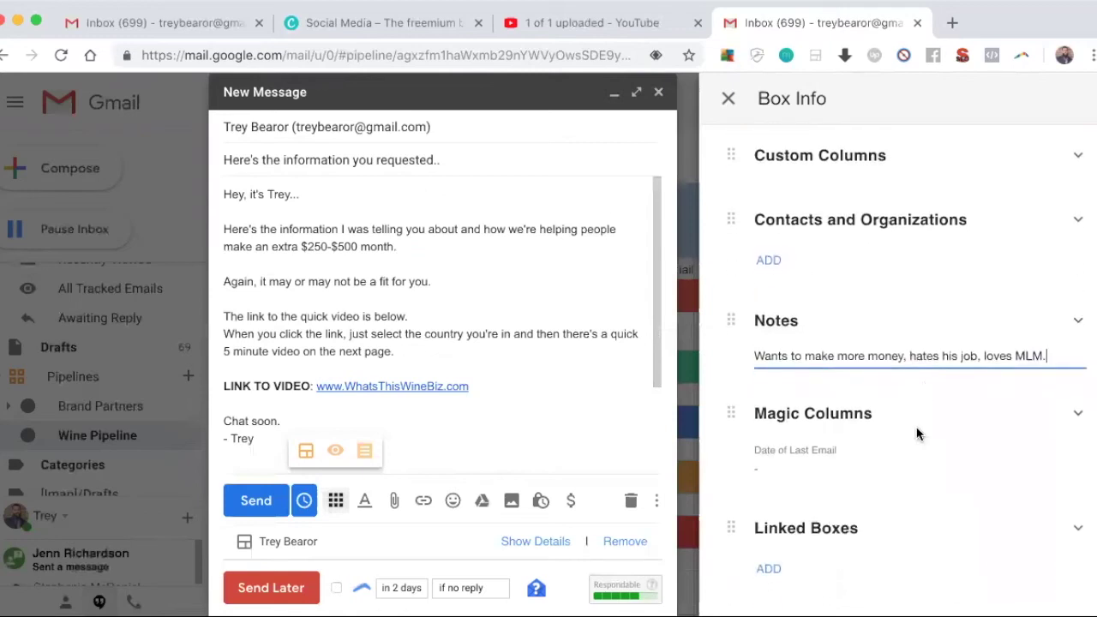
{"action": "scroll", "coordinate": [924, 386], "scroll_direction": "down", "scroll_amount": 2}
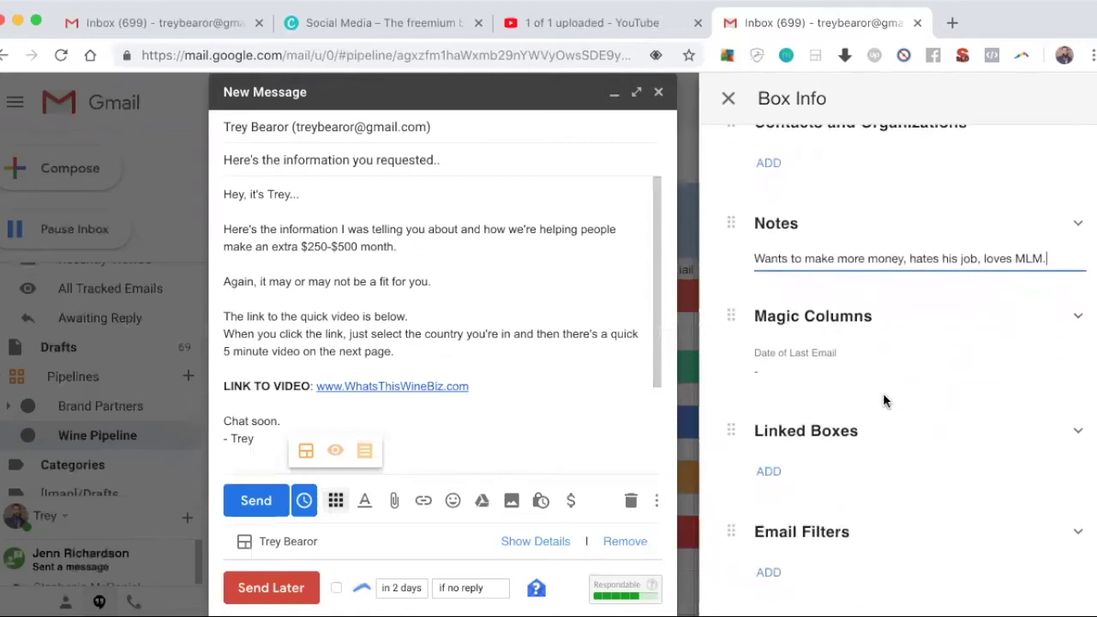
{"action": "scroll", "coordinate": [884, 385], "scroll_direction": "up", "scroll_amount": 4}
{"action": "scroll", "coordinate": [883, 373], "scroll_direction": "up", "scroll_amount": 3}
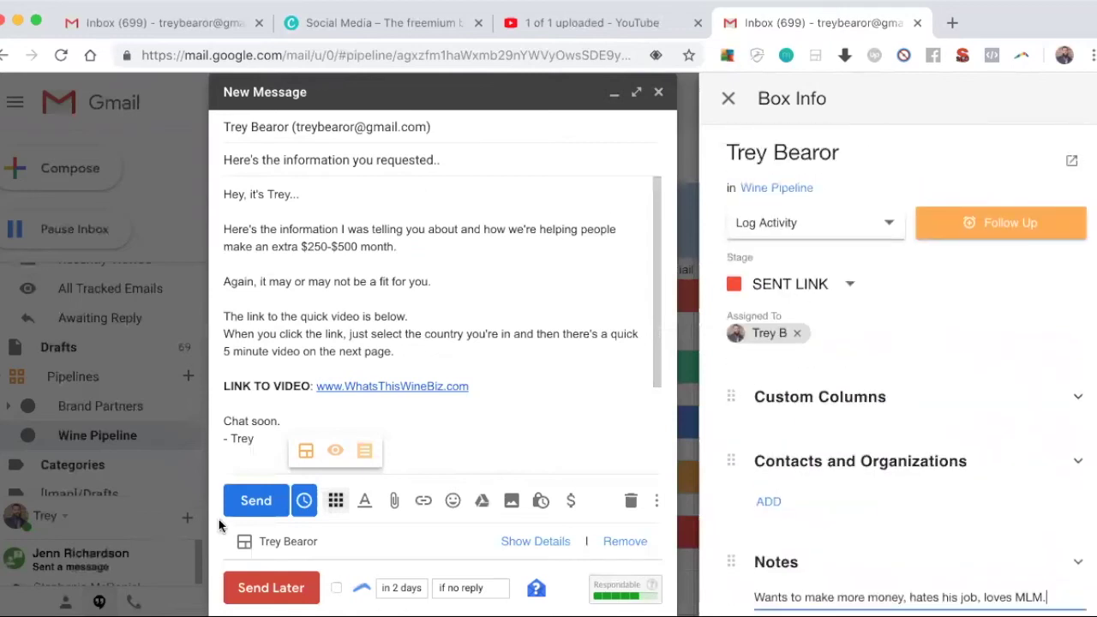
Step: Send the email and locate the new lead under SENT LINK in the Wine Pipeline table
{"action": "left_click", "coordinate": [245, 511]}
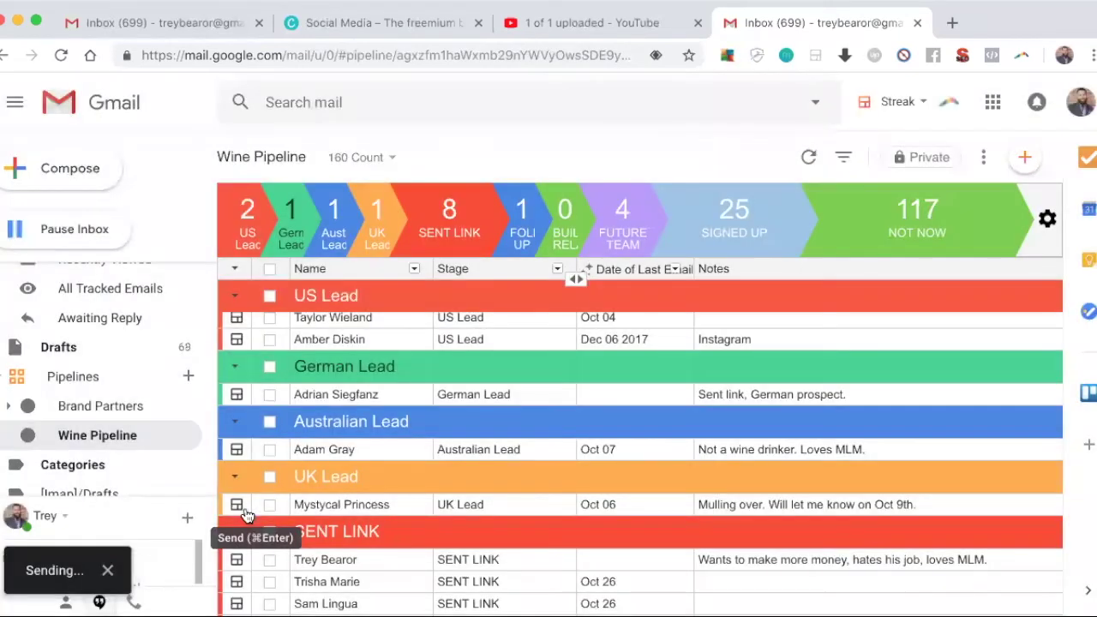
{"action": "scroll", "coordinate": [438, 434], "scroll_direction": "down", "scroll_amount": 2}
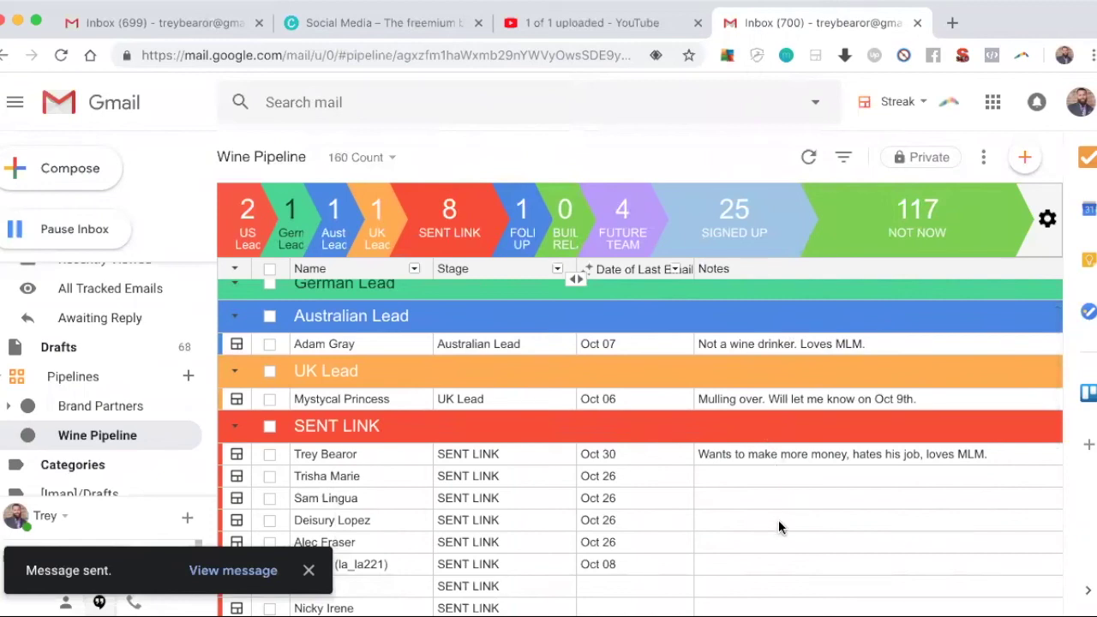
{"action": "scroll", "coordinate": [778, 525], "scroll_direction": "down", "scroll_amount": 2}
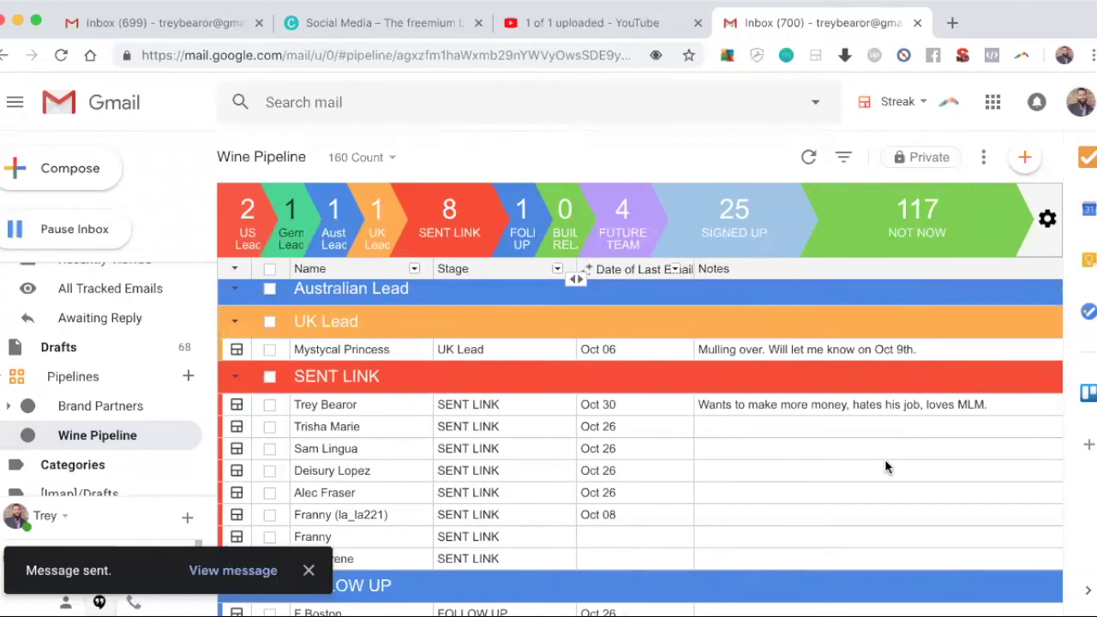
{"action": "scroll", "coordinate": [885, 459], "scroll_direction": "down", "scroll_amount": 1}
{"action": "scroll", "coordinate": [884, 458], "scroll_direction": "up", "scroll_amount": 3}
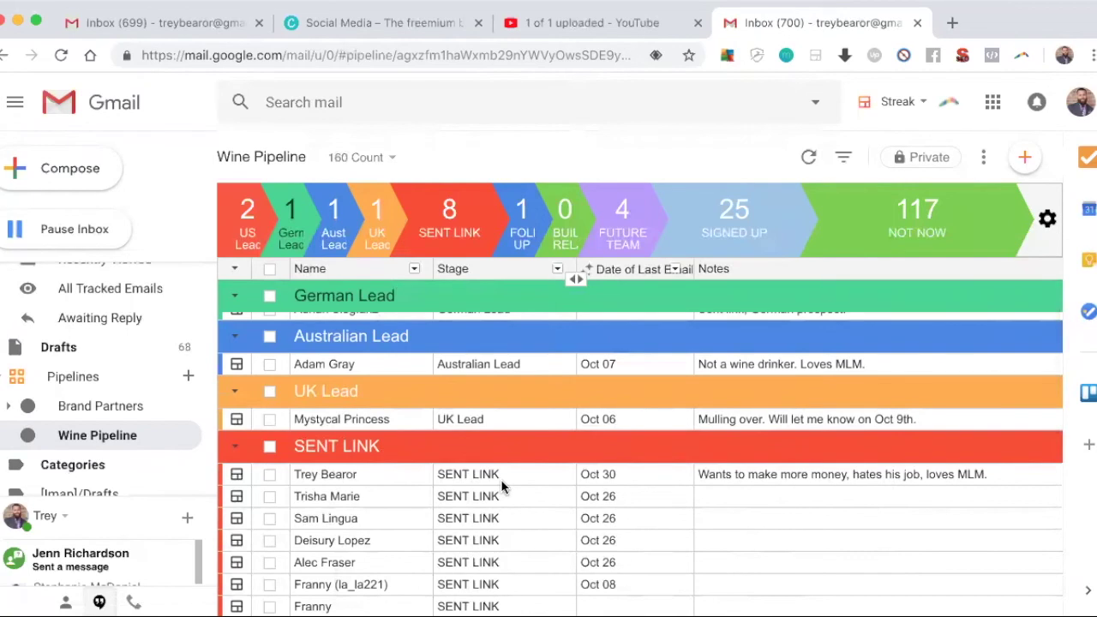
{"action": "scroll", "coordinate": [501, 482], "scroll_direction": "down", "scroll_amount": 1}
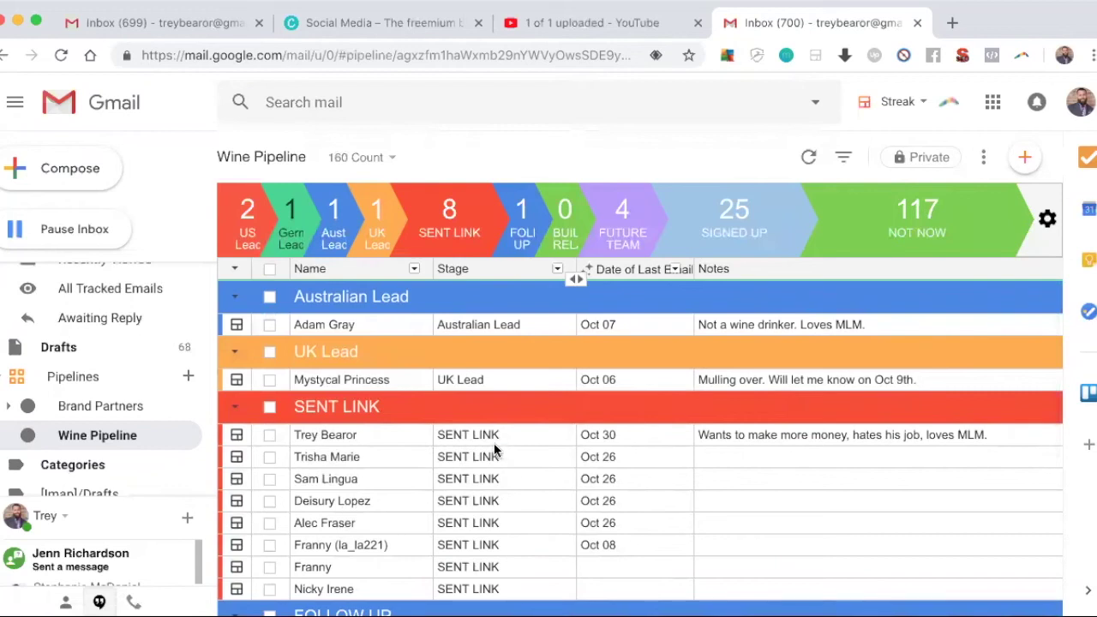
{"action": "scroll", "coordinate": [494, 447], "scroll_direction": "down", "scroll_amount": 3}
{"action": "scroll", "coordinate": [495, 447], "scroll_direction": "up", "scroll_amount": 1}
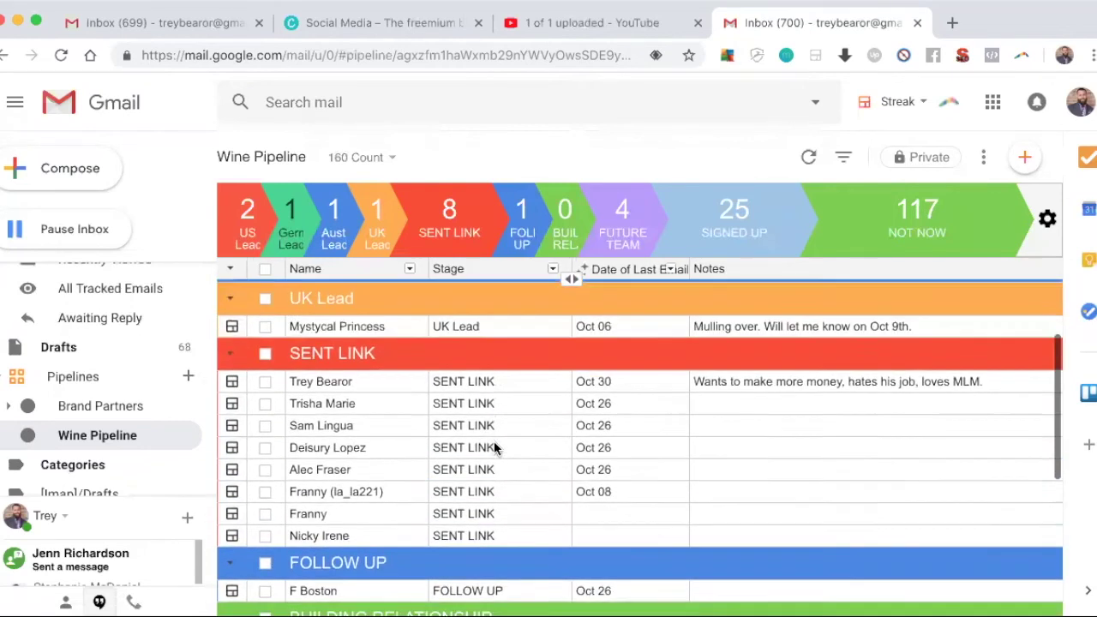
{"action": "scroll", "coordinate": [495, 448], "scroll_direction": "up", "scroll_amount": 1}
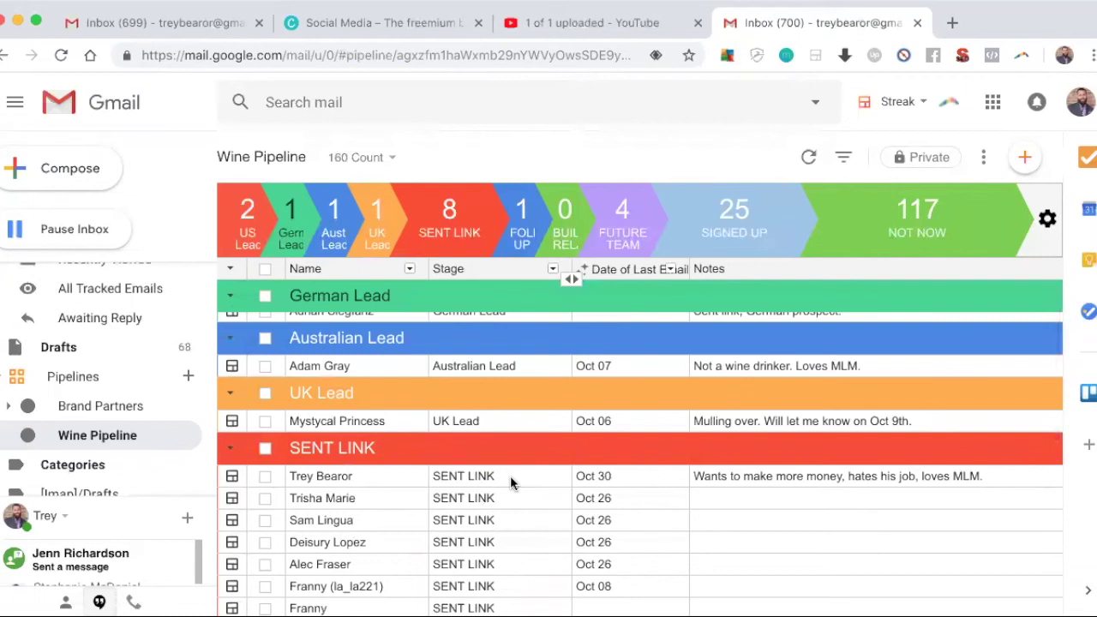
Step: Change the new lead's stage from SENT LINK to FOLLOW UP and confirm it moved, dated Oct 30
{"action": "left_click", "coordinate": [492, 476]}
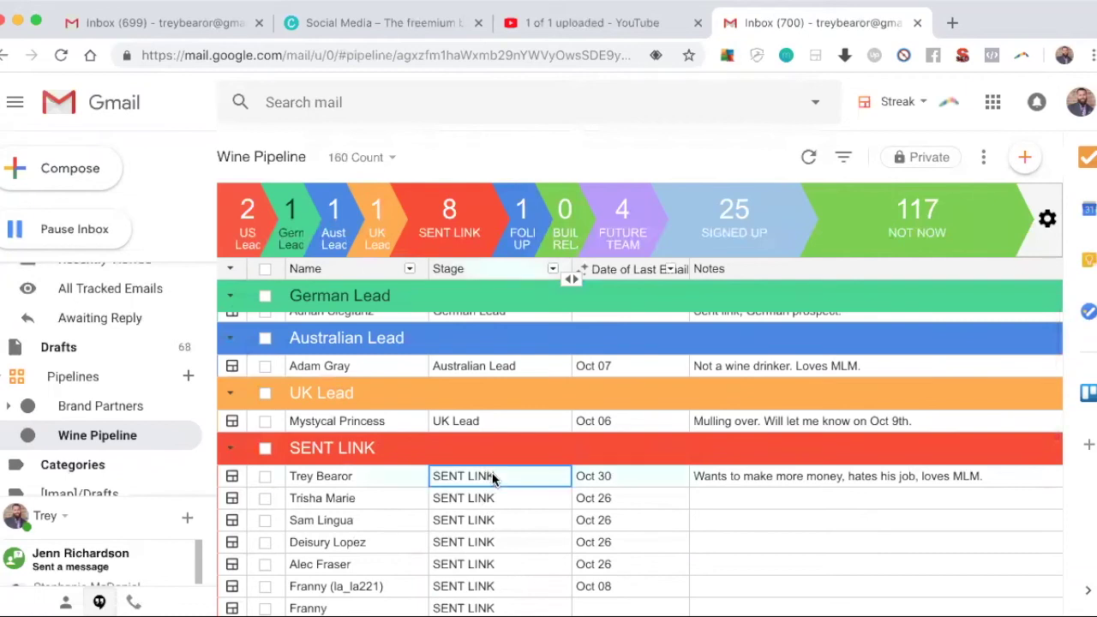
{"action": "left_click", "coordinate": [492, 476]}
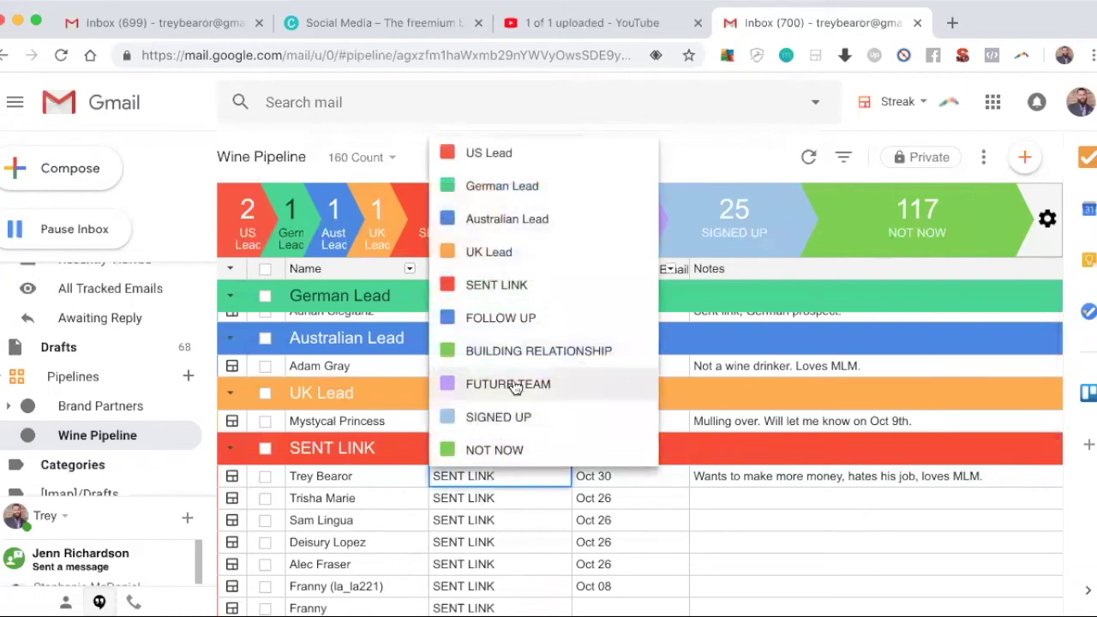
{"action": "left_click", "coordinate": [531, 330]}
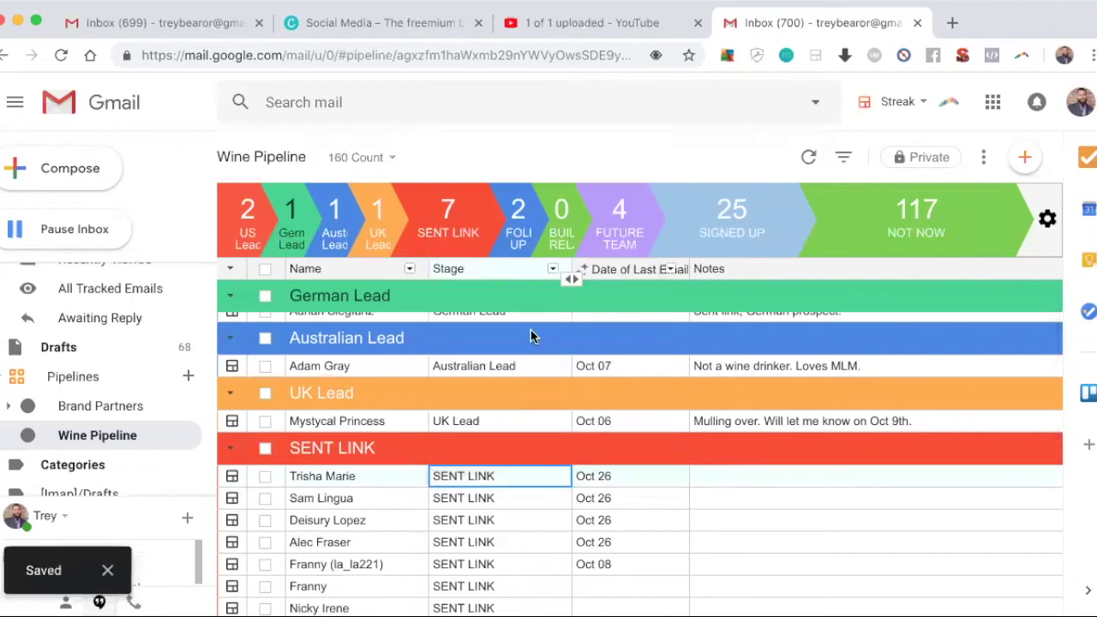
{"action": "scroll", "coordinate": [519, 448], "scroll_direction": "down", "scroll_amount": 5}
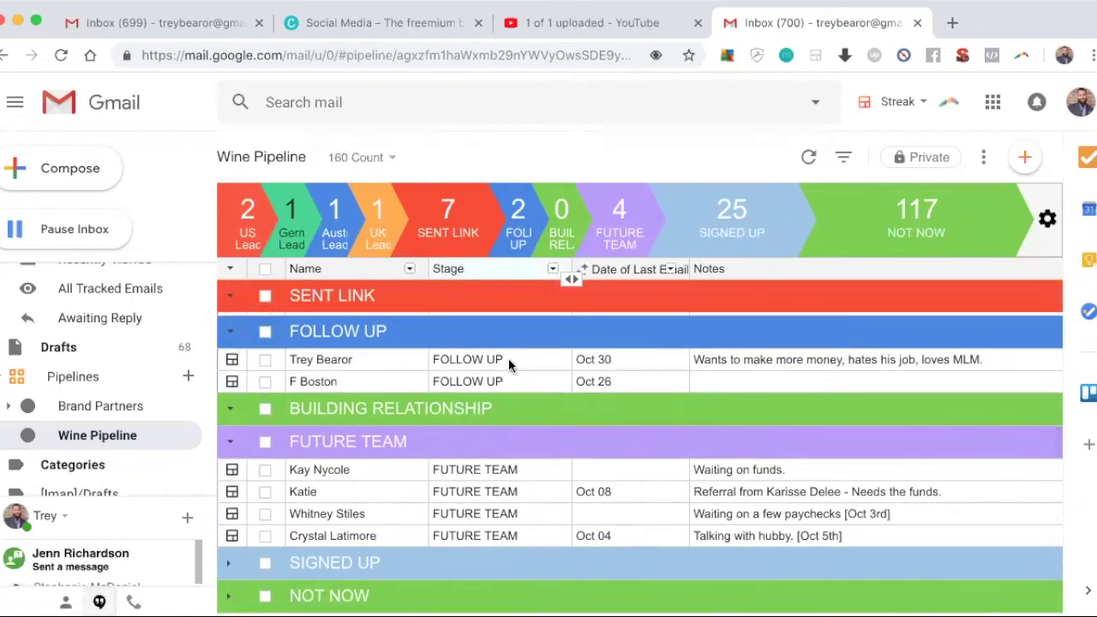
{"action": "scroll", "coordinate": [508, 358], "scroll_direction": "up", "scroll_amount": 5}
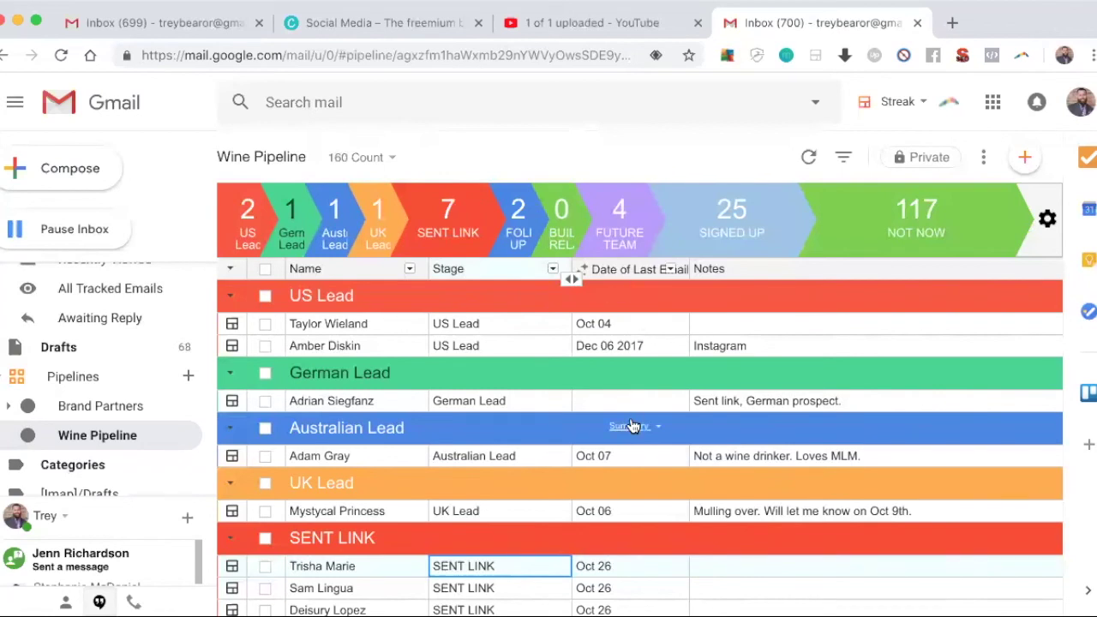
{"action": "scroll", "coordinate": [632, 426], "scroll_direction": "down", "scroll_amount": 2}
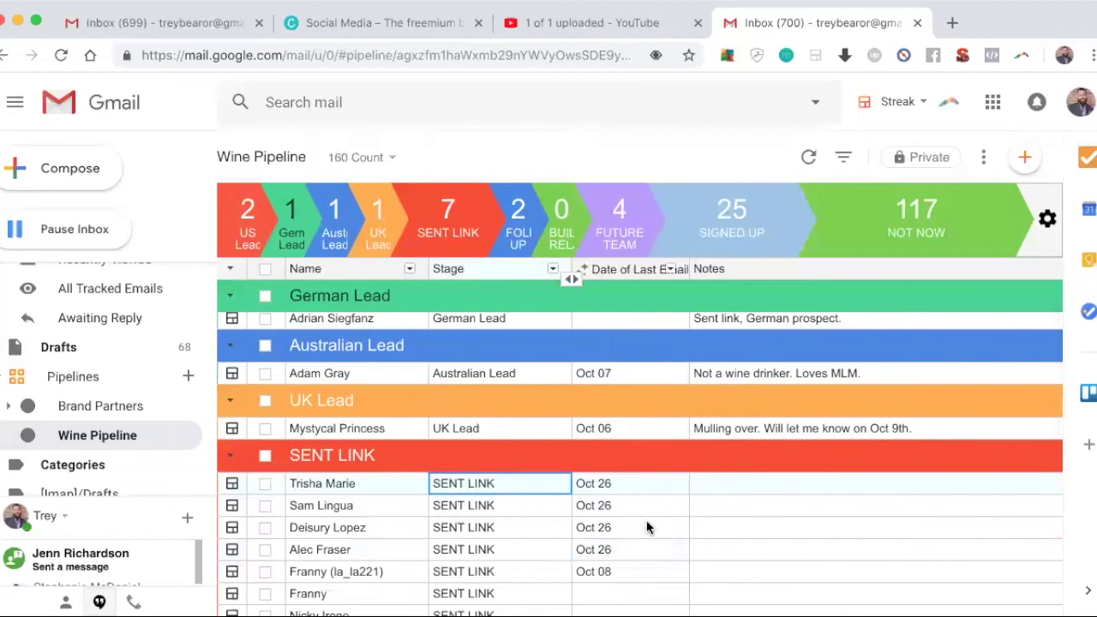
{"action": "scroll", "coordinate": [647, 527], "scroll_direction": "down", "scroll_amount": 2}
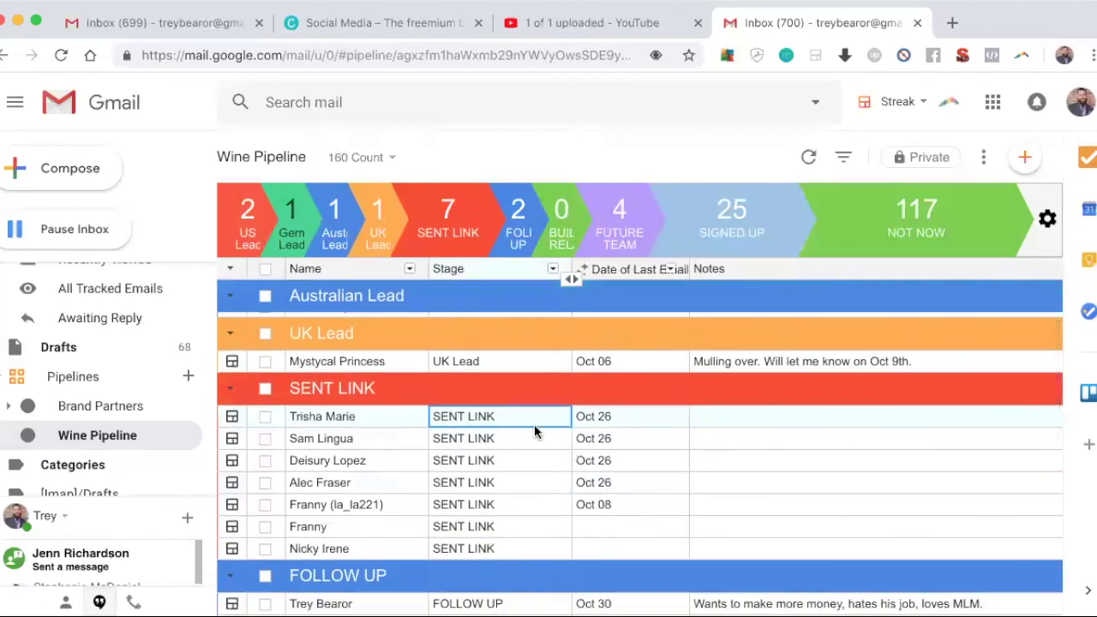
Step: Move another SENT LINK lead to FUTURE TEAM, then select the FOLLOW UP lead's Oct 30 last-email date
{"action": "left_click", "coordinate": [520, 419]}
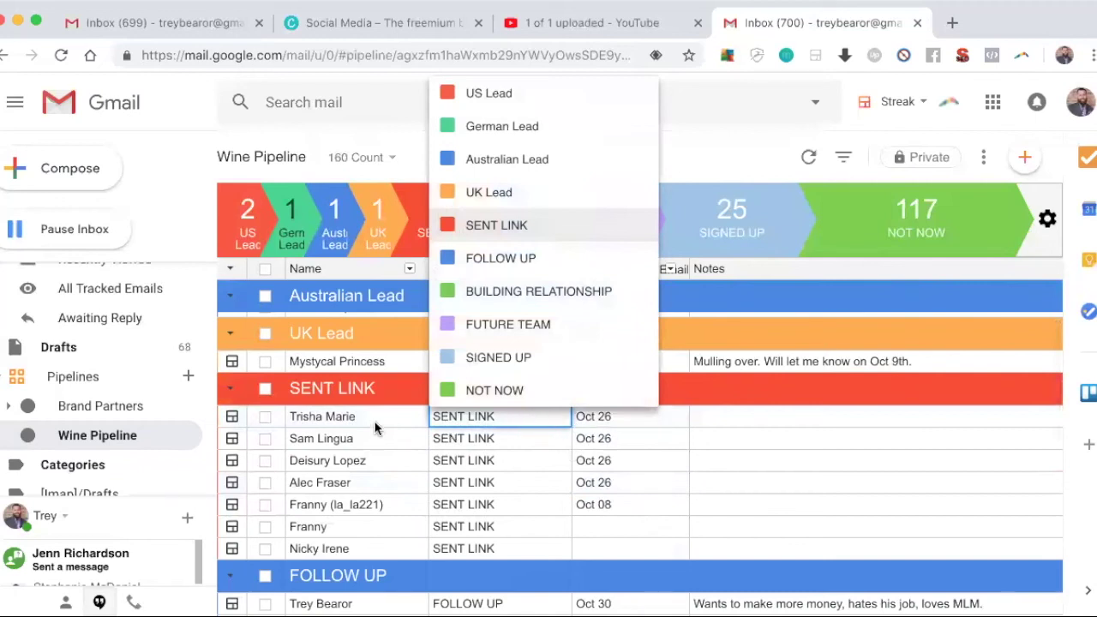
{"action": "left_click", "coordinate": [542, 330]}
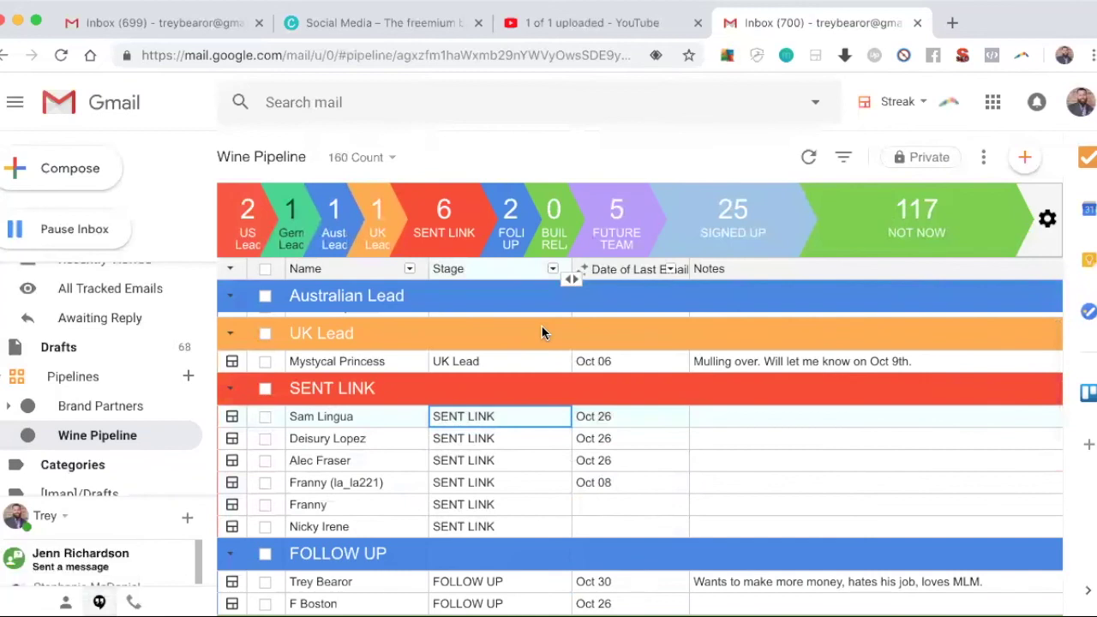
{"action": "scroll", "coordinate": [366, 498], "scroll_direction": "down", "scroll_amount": 1}
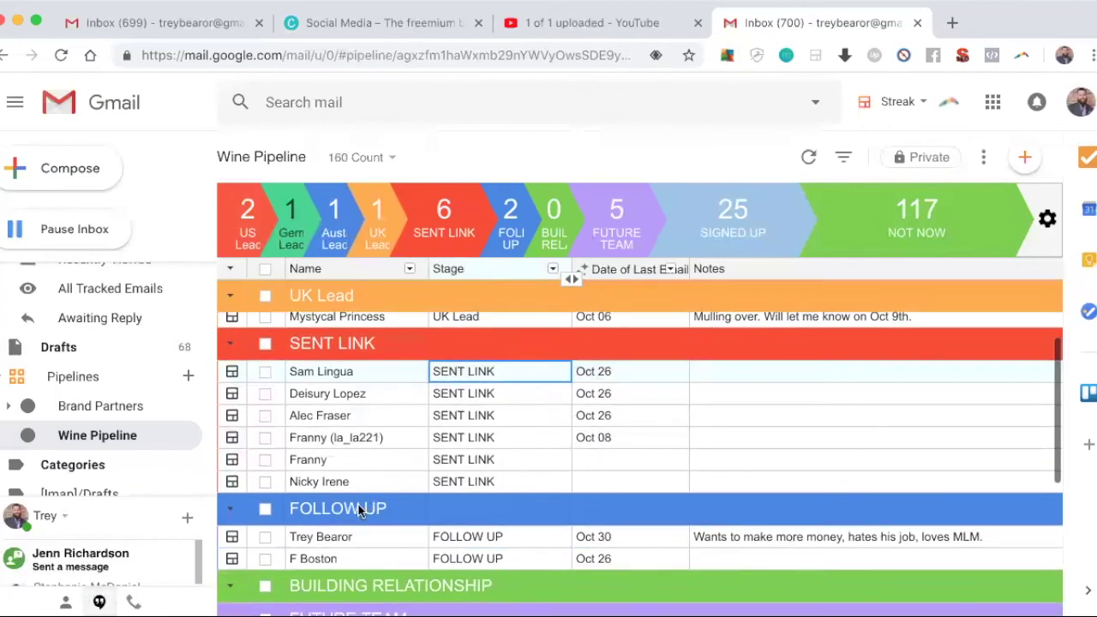
{"action": "left_click", "coordinate": [354, 532]}
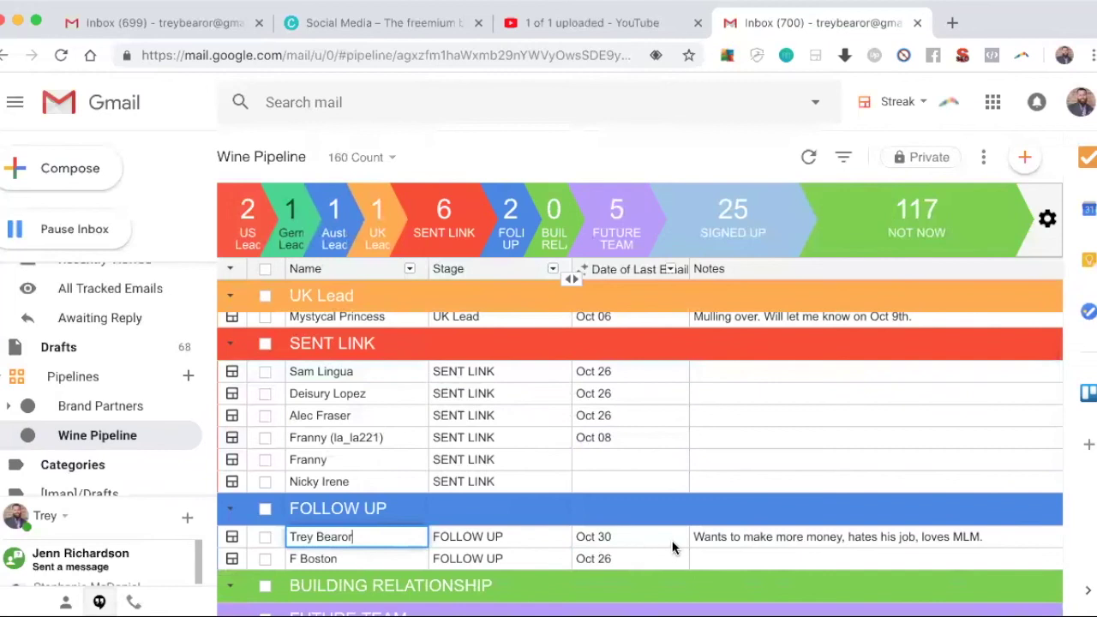
{"action": "left_click", "coordinate": [636, 543]}
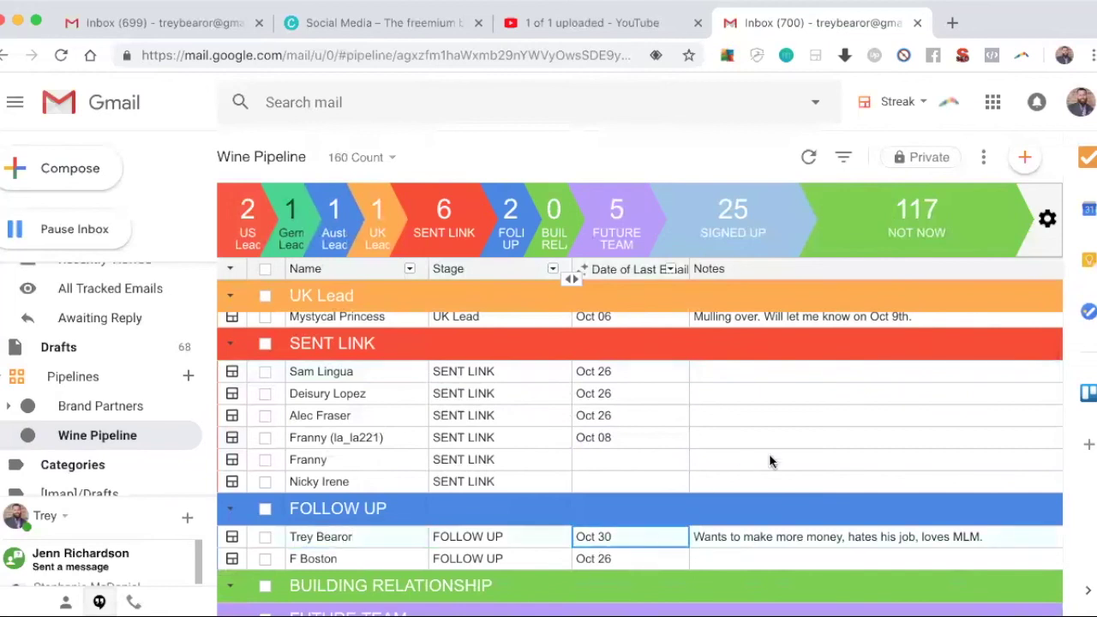
Step: Open the FOLLOW UP lead's box, reopen it after going back, and list the Move Box pipelines
{"action": "left_click", "coordinate": [265, 537]}
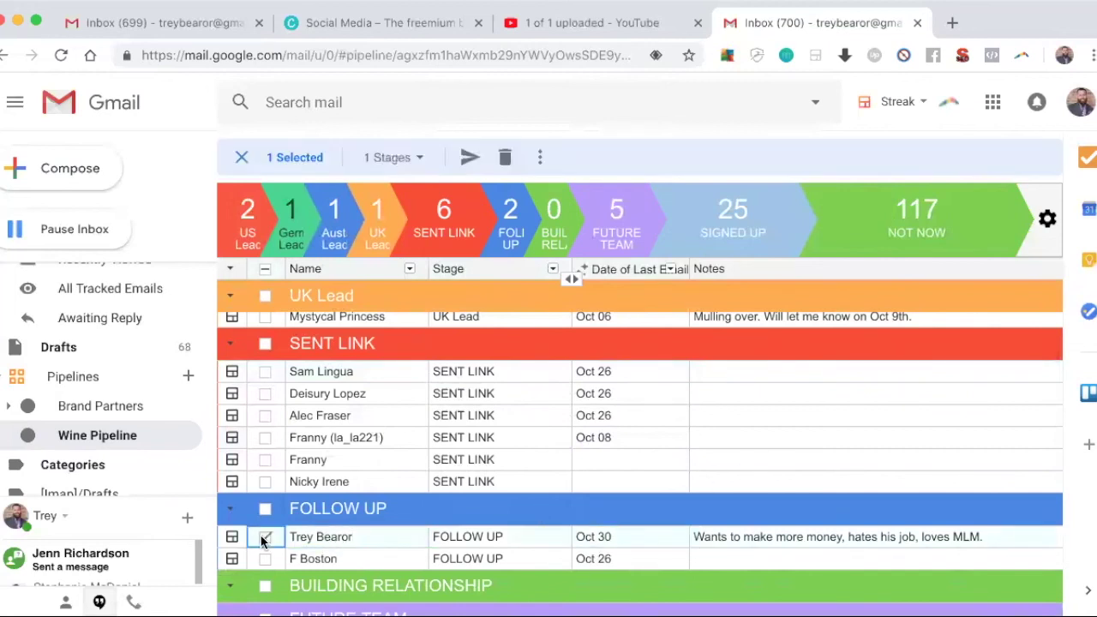
{"action": "left_click", "coordinate": [232, 537]}
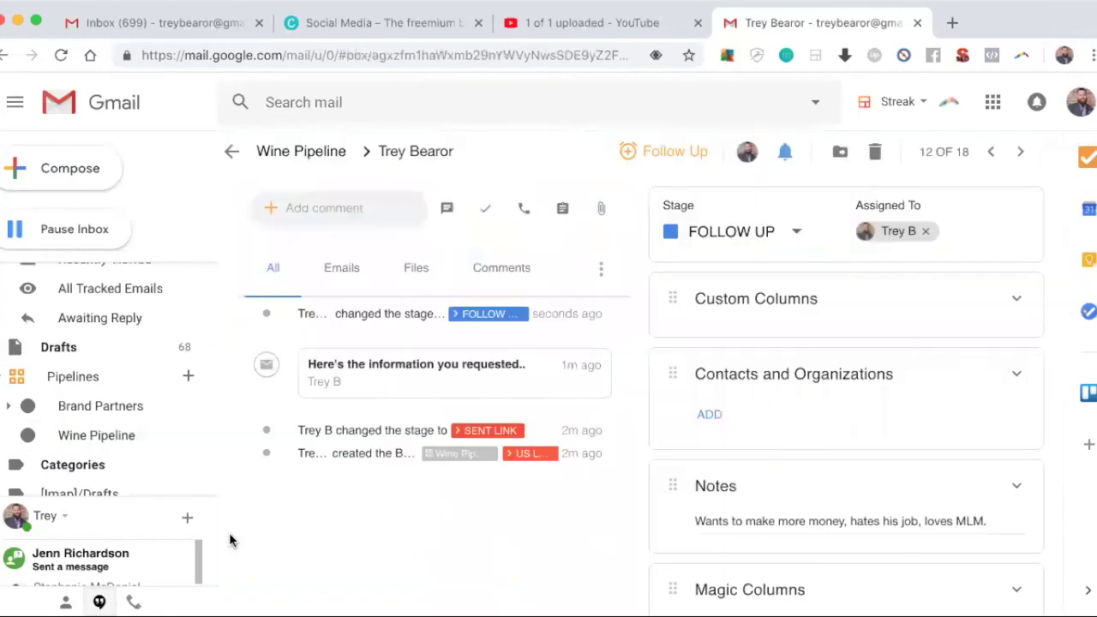
{"action": "left_click", "coordinate": [233, 152]}
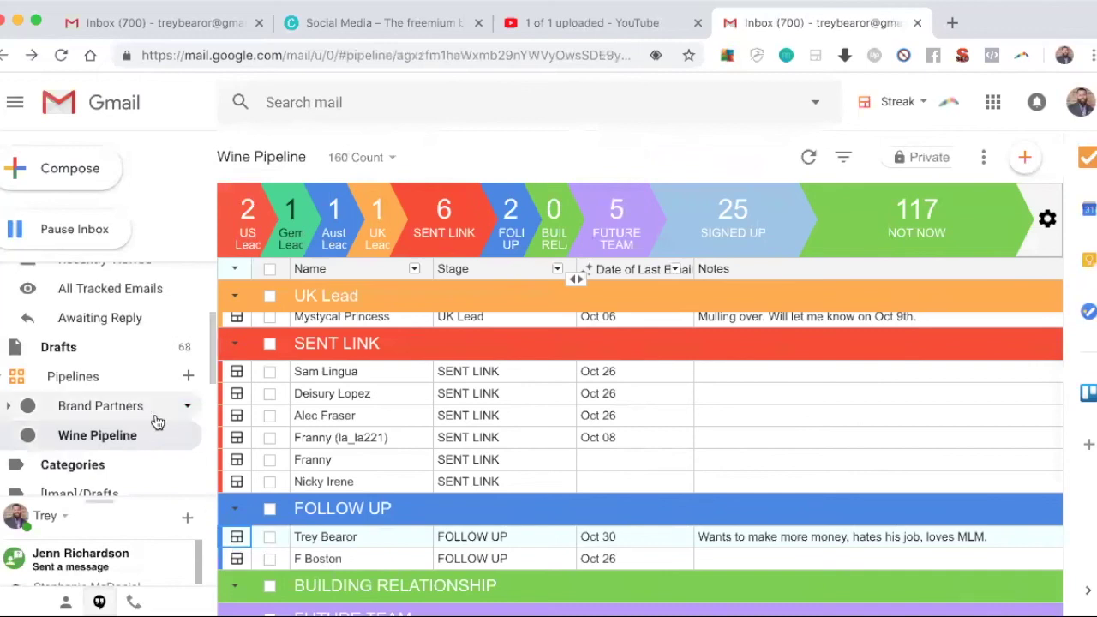
{"action": "left_click", "coordinate": [237, 538]}
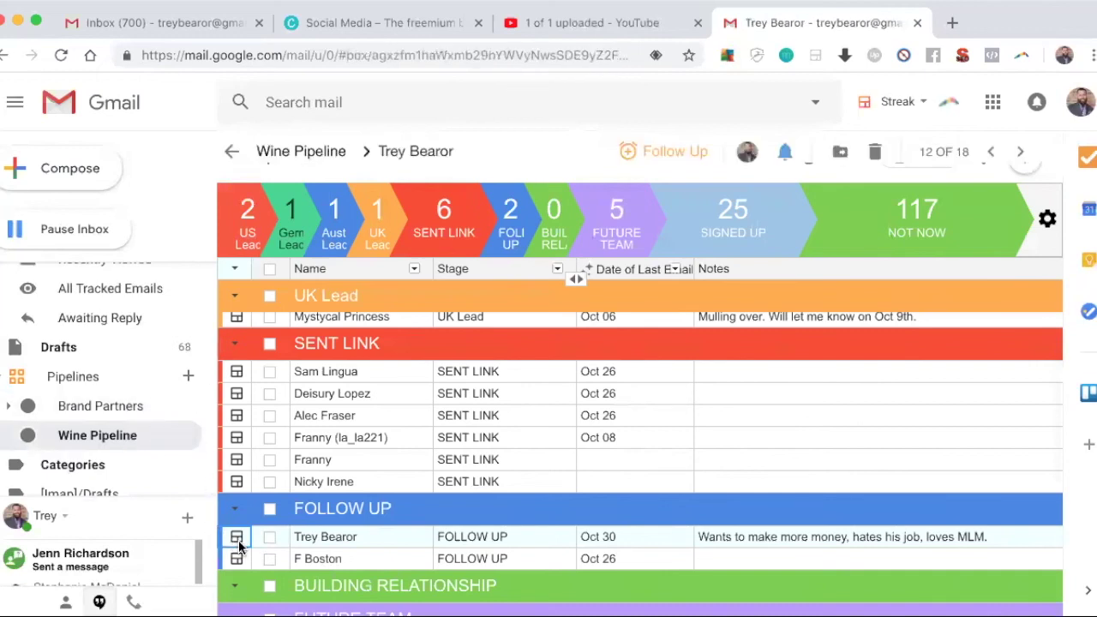
{"action": "left_click", "coordinate": [842, 156]}
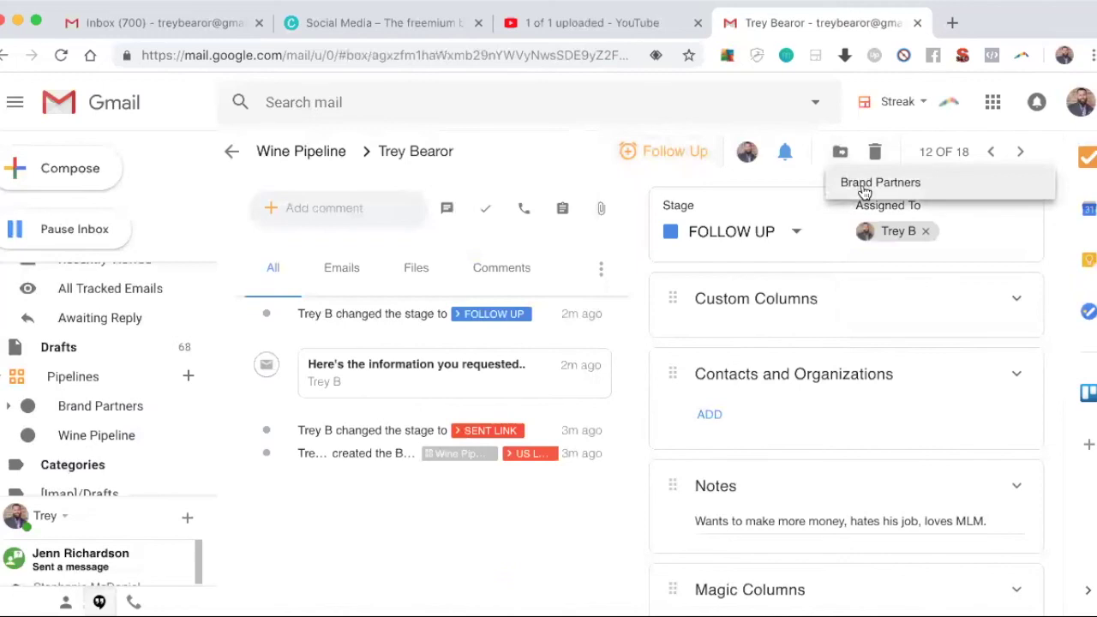
Step: Move the lead's box to the Brand Partners pipeline, keeping it at the New Brand Partner stage
{"action": "left_click", "coordinate": [864, 188]}
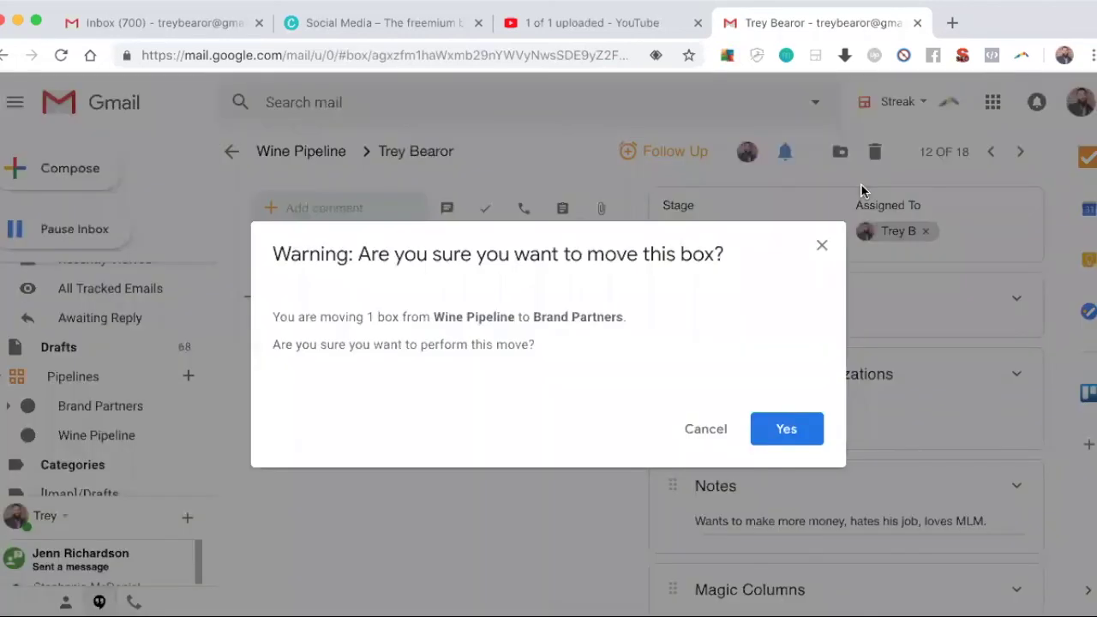
{"action": "left_click", "coordinate": [774, 437]}
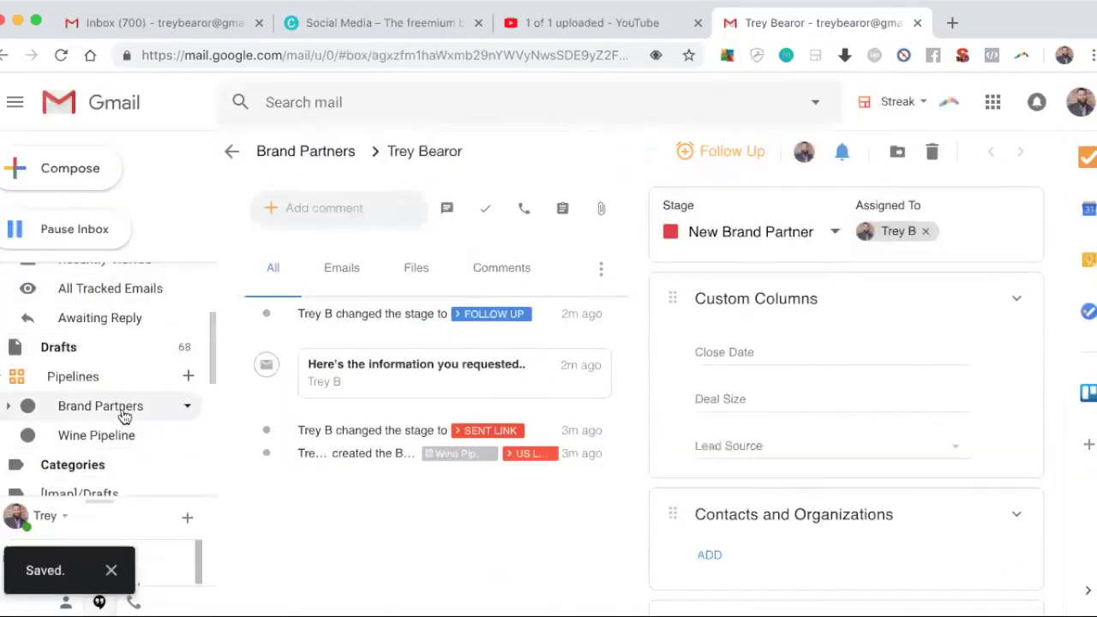
{"action": "left_click", "coordinate": [800, 240]}
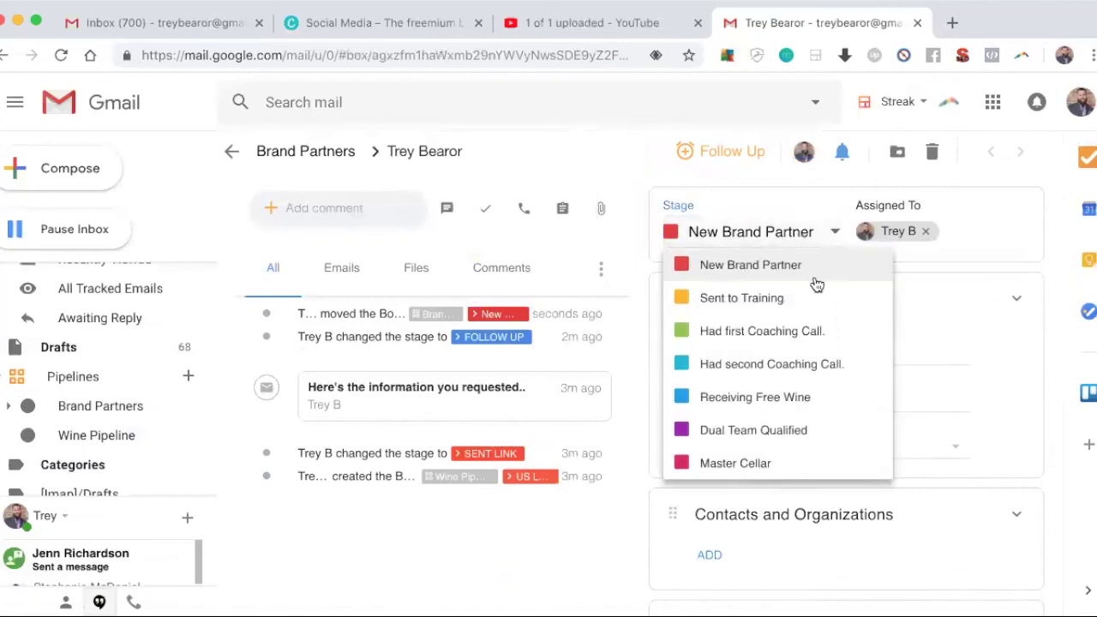
{"action": "left_click", "coordinate": [803, 269]}
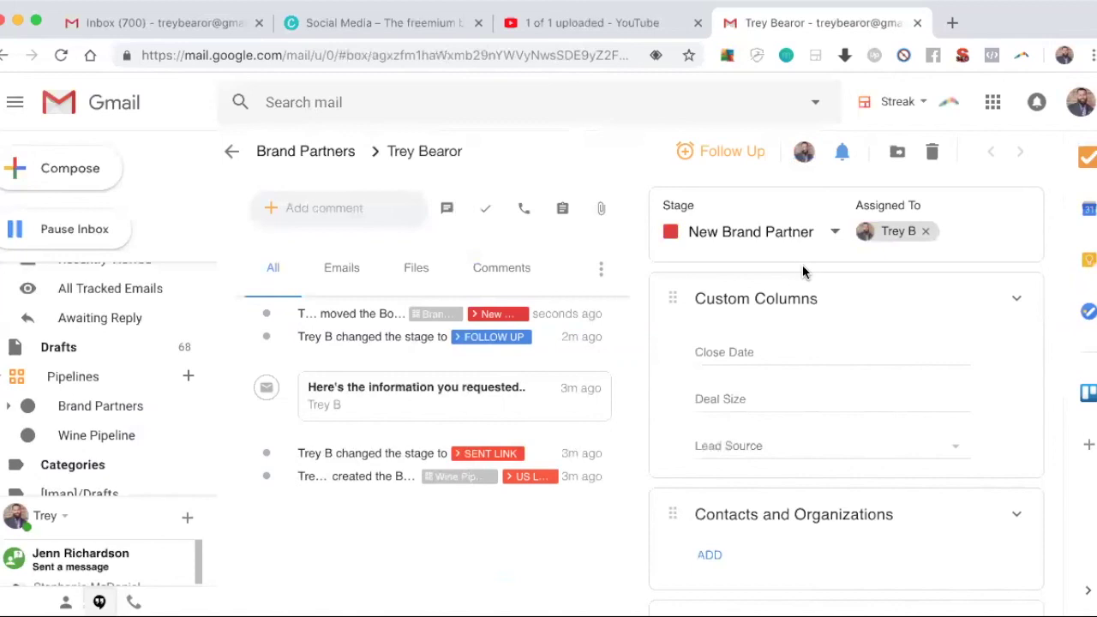
Step: Set the lead's stage to Sent to Training and move another Brand Partners lead to Had first Coaching Call
{"action": "left_click", "coordinate": [803, 235]}
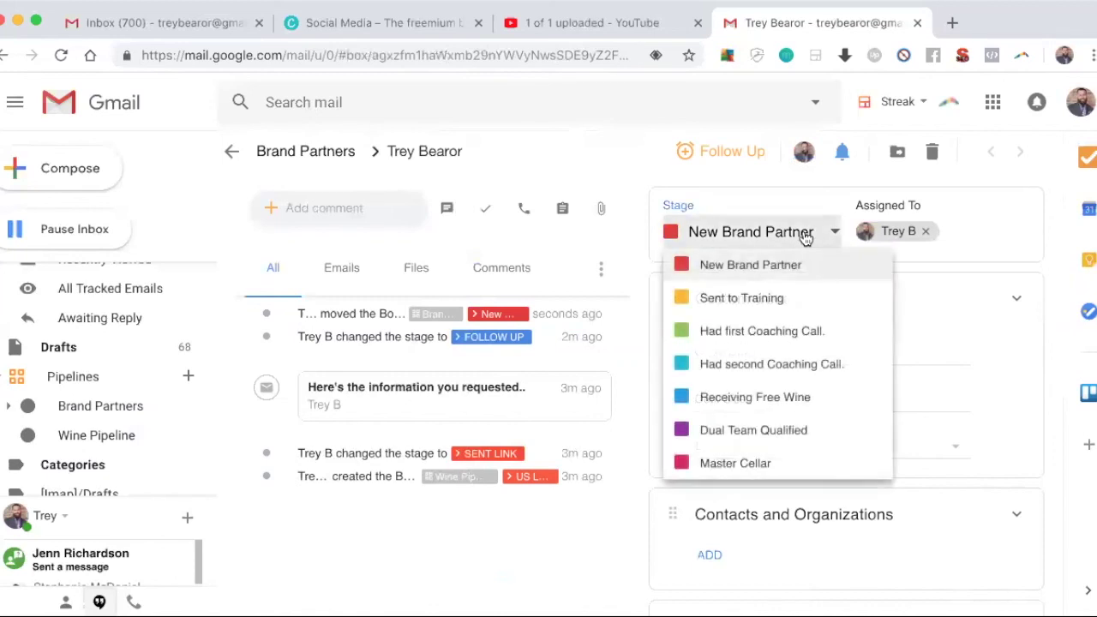
{"action": "left_click", "coordinate": [765, 298]}
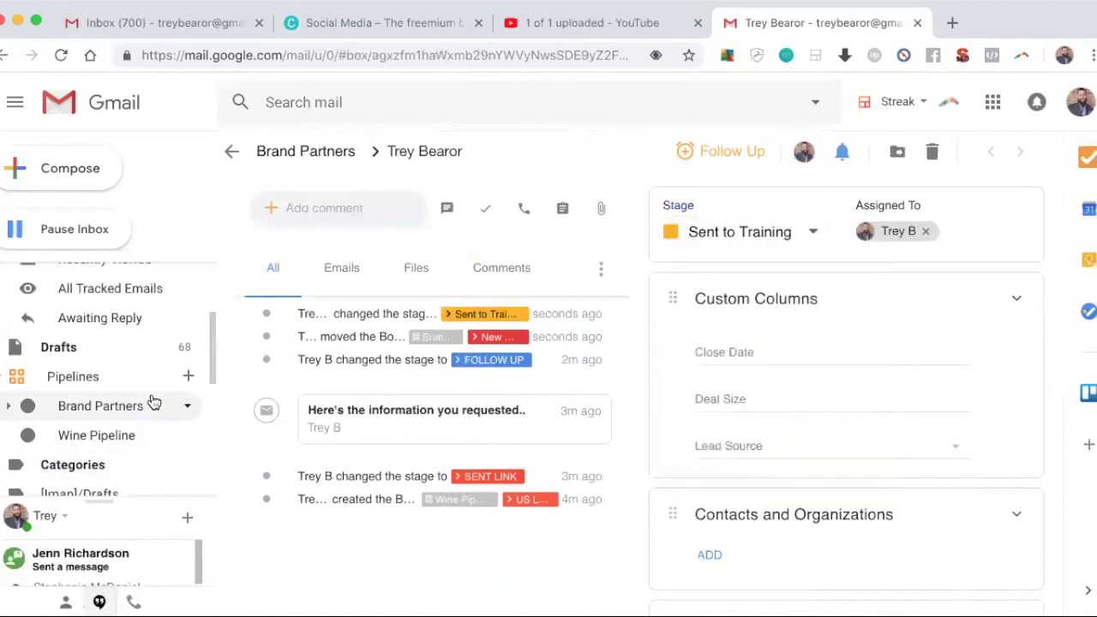
{"action": "left_click", "coordinate": [127, 415]}
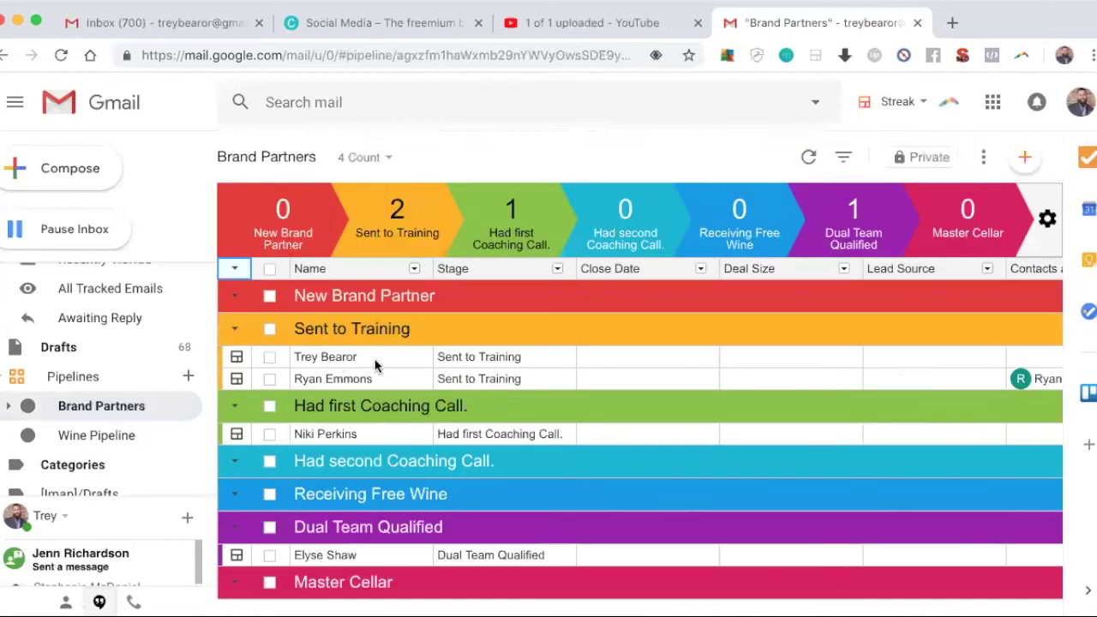
{"action": "left_click", "coordinate": [485, 379]}
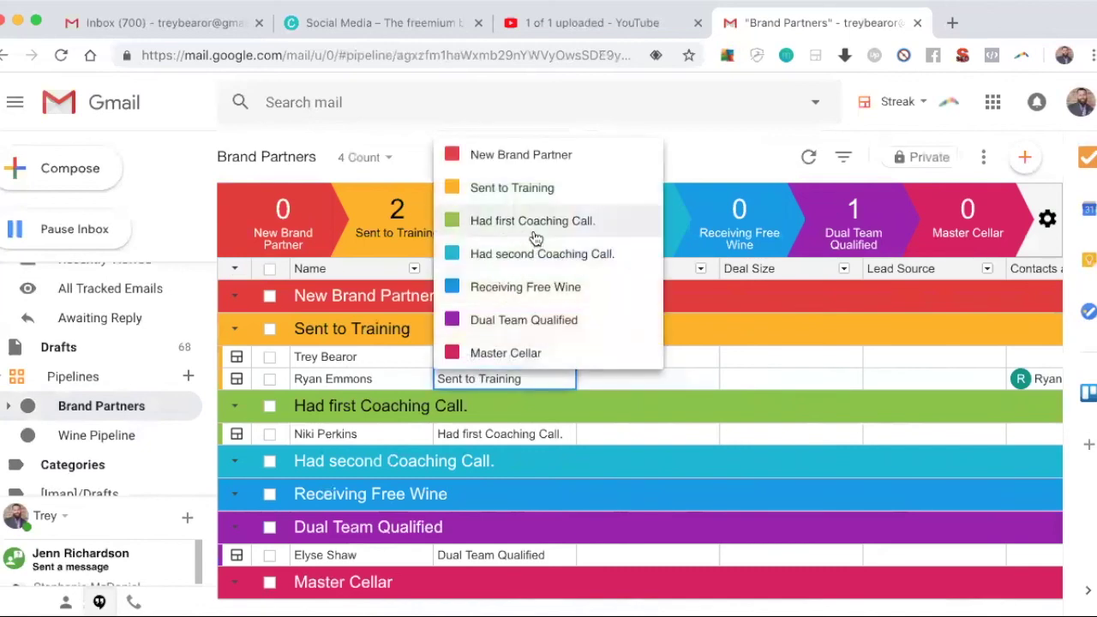
{"action": "left_click", "coordinate": [531, 223]}
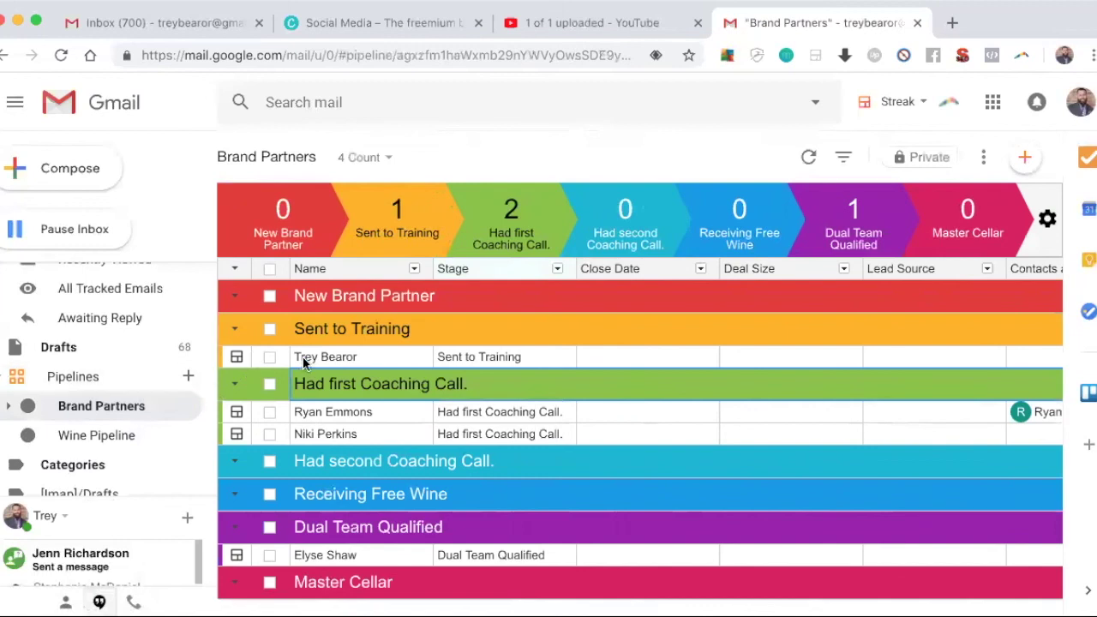
{"action": "left_click", "coordinate": [238, 358]}
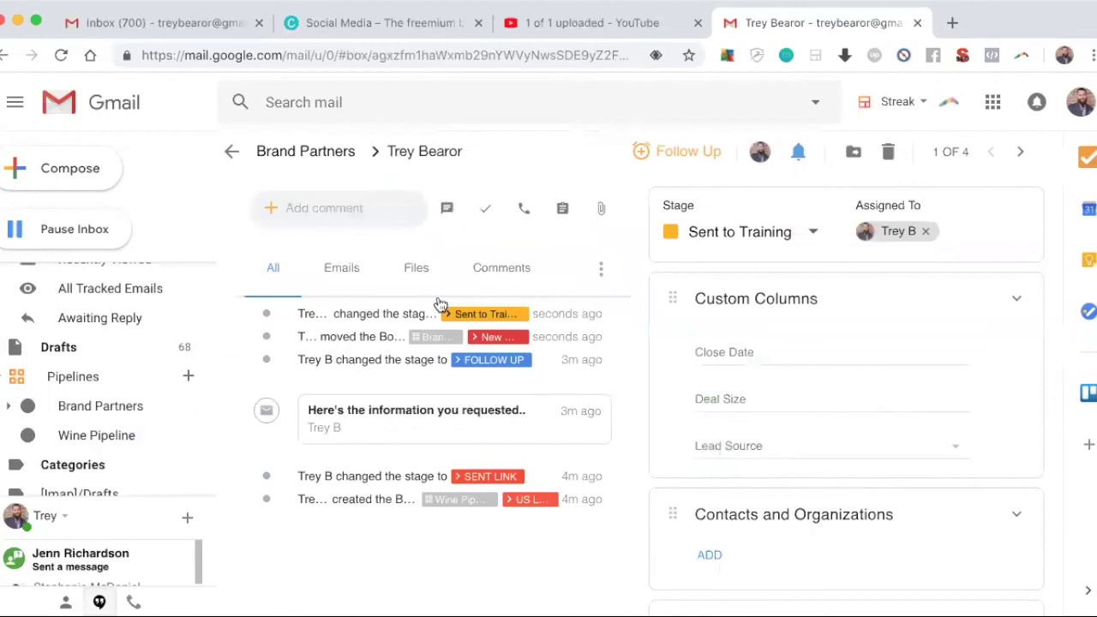
Step: Review the follow-up reminder options, then expand the Add comment field on the lead's box
{"action": "left_click", "coordinate": [681, 152]}
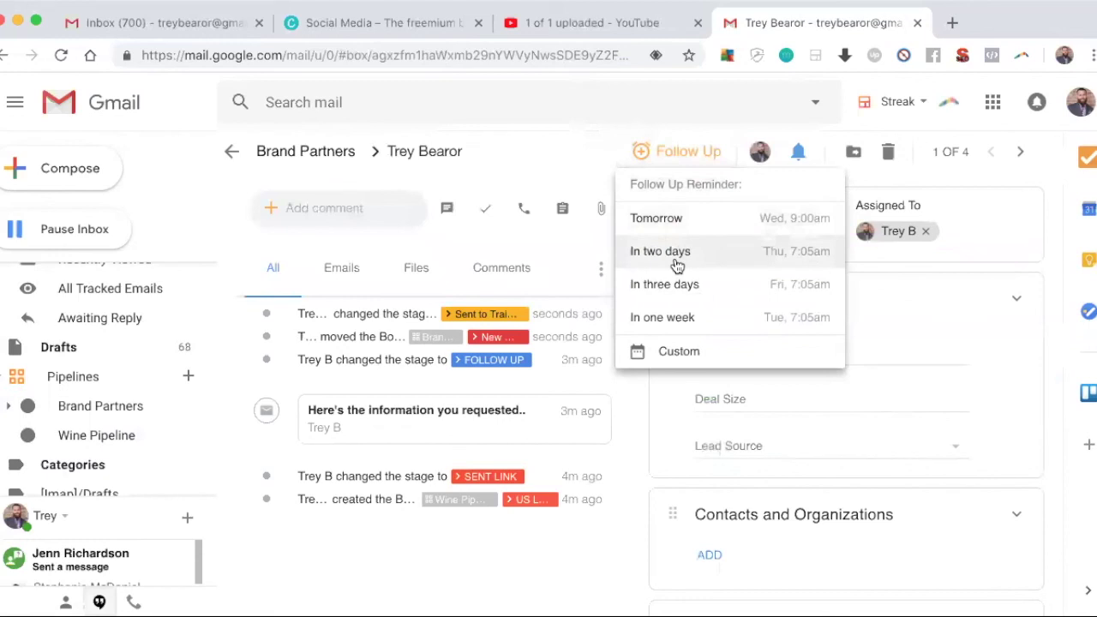
{"action": "left_click", "coordinate": [593, 247]}
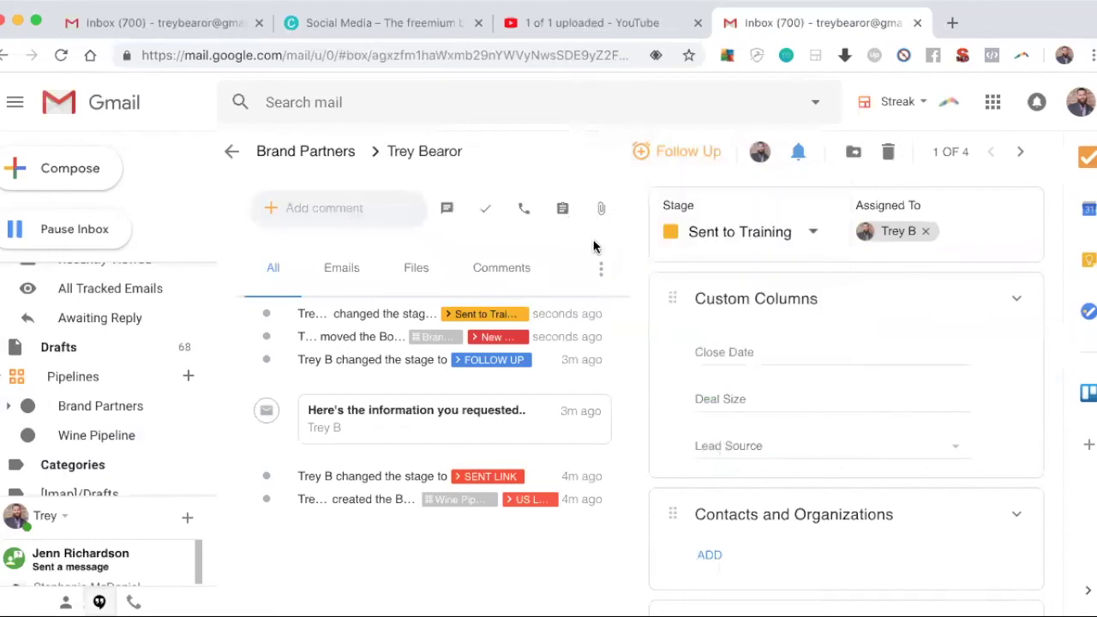
{"action": "left_click", "coordinate": [447, 210]}
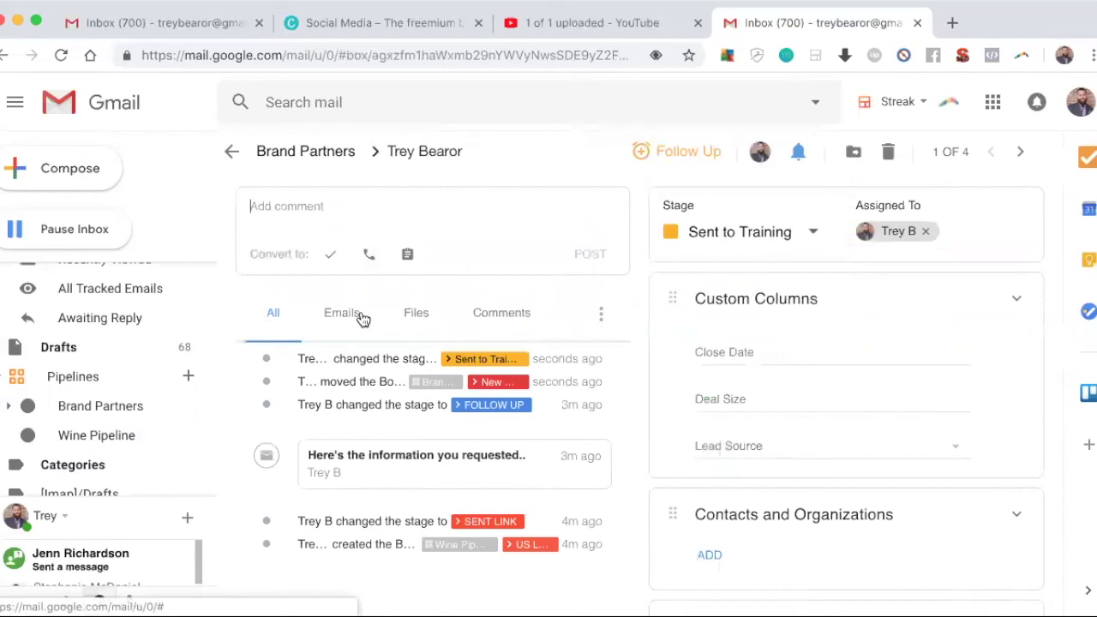
Step: Post the comment 'Sent to team training call' on the lead's box
{"action": "type", "text": "Sent to team"}
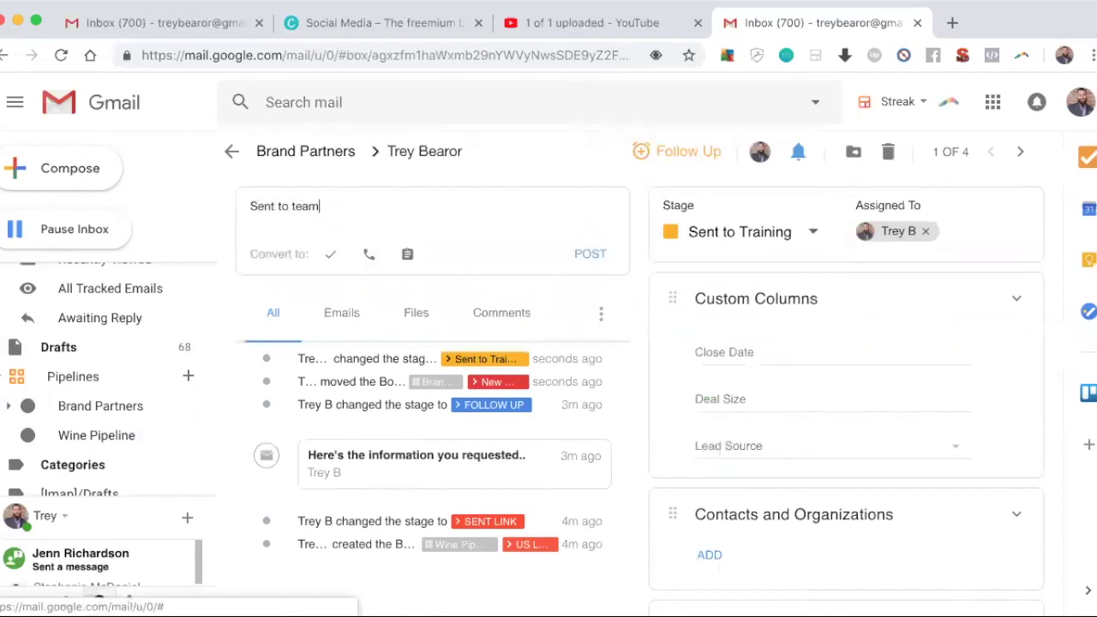
{"action": "type", "text": " training call"}
{"action": "key", "text": "Return"}
{"action": "left_click", "coordinate": [590, 265]}
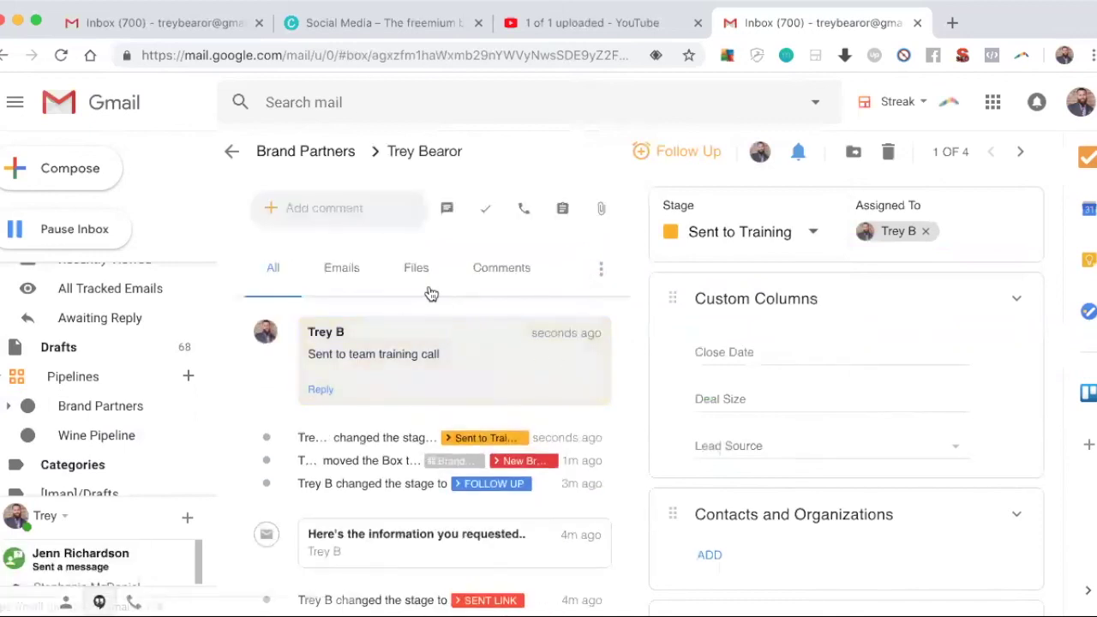
Step: Review the box's timeline filtered by Comments, Emails and Files
{"action": "left_click", "coordinate": [518, 281]}
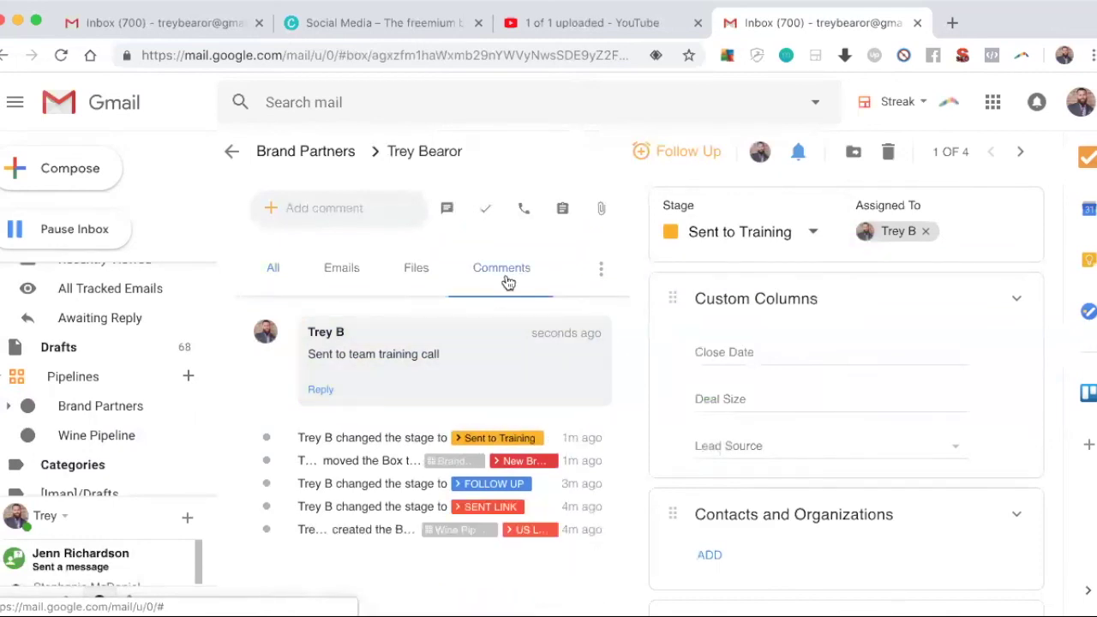
{"action": "left_click", "coordinate": [346, 284]}
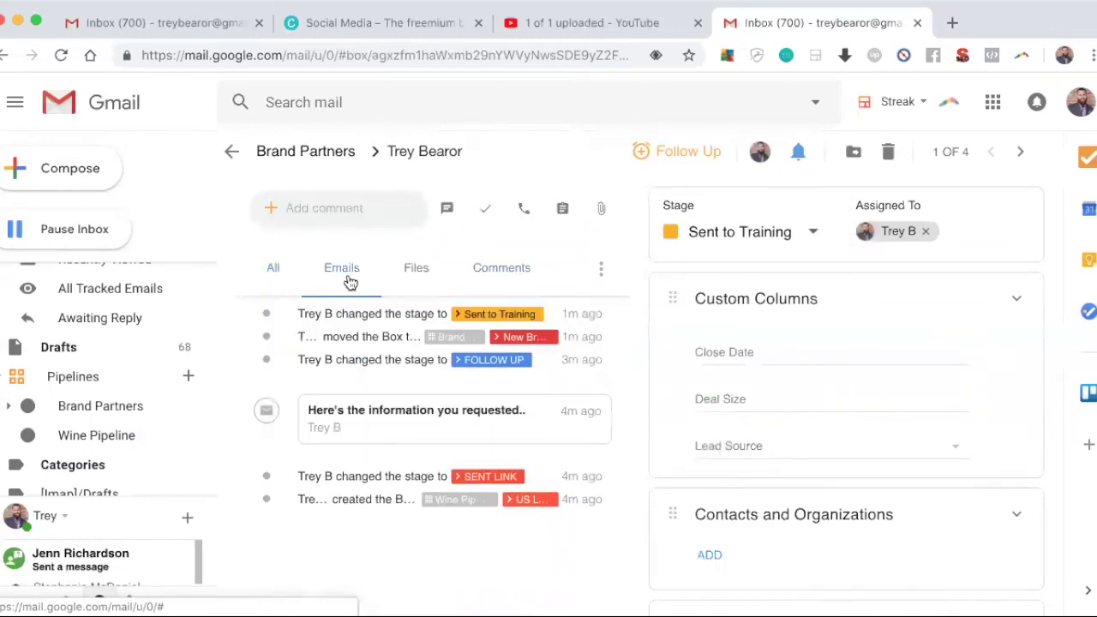
{"action": "left_click", "coordinate": [431, 265]}
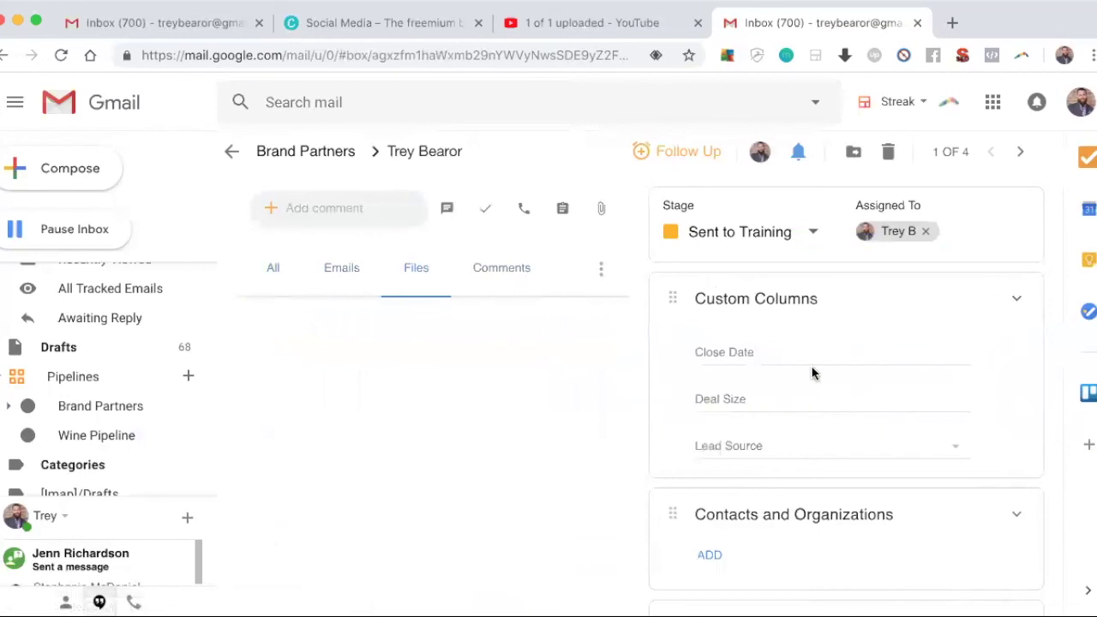